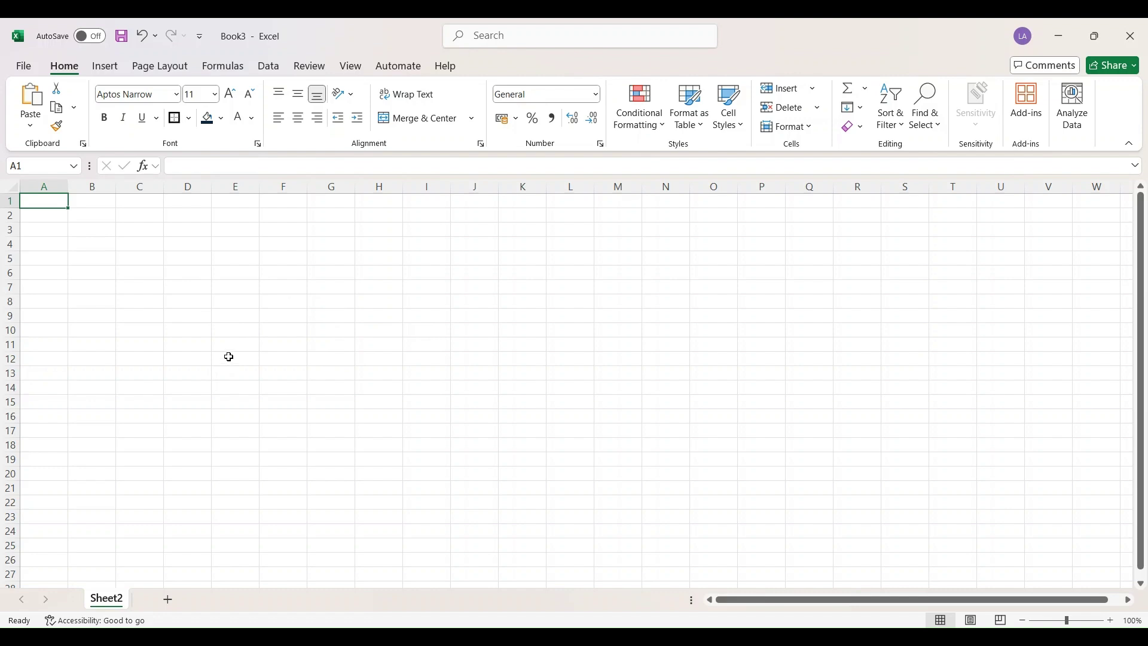
Enter the table title "Country Indicators" in cell B3
{"action": "key", "text": "alt+Tab"}
{"action": "left_click", "coordinate": [97, 229]}
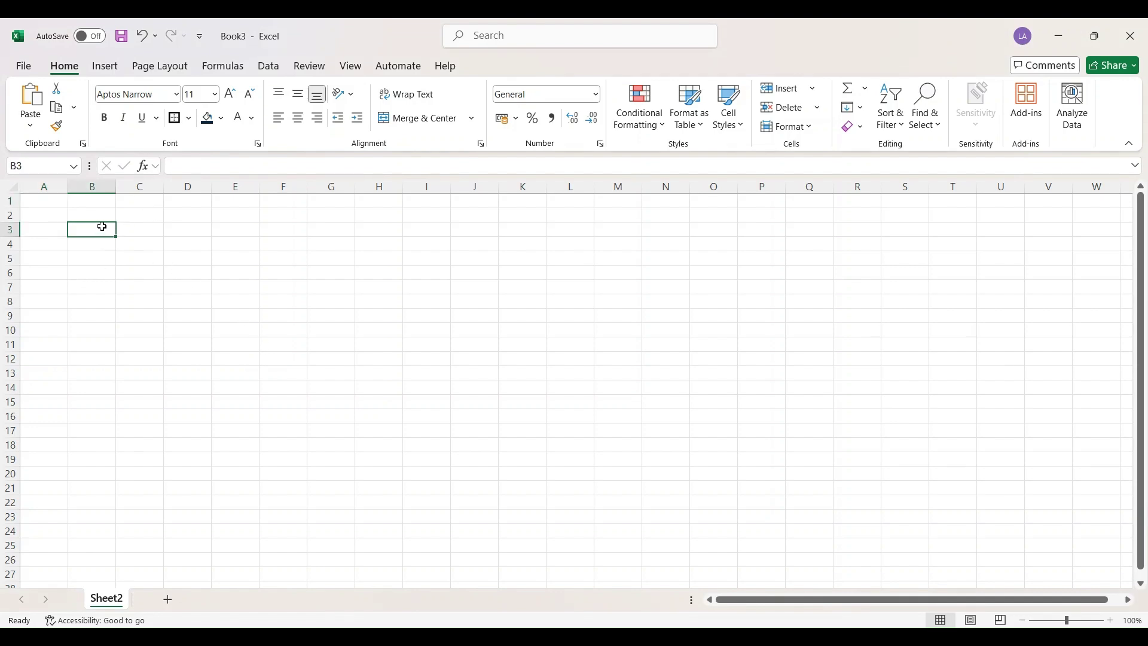
{"action": "type", "text": "Country"}
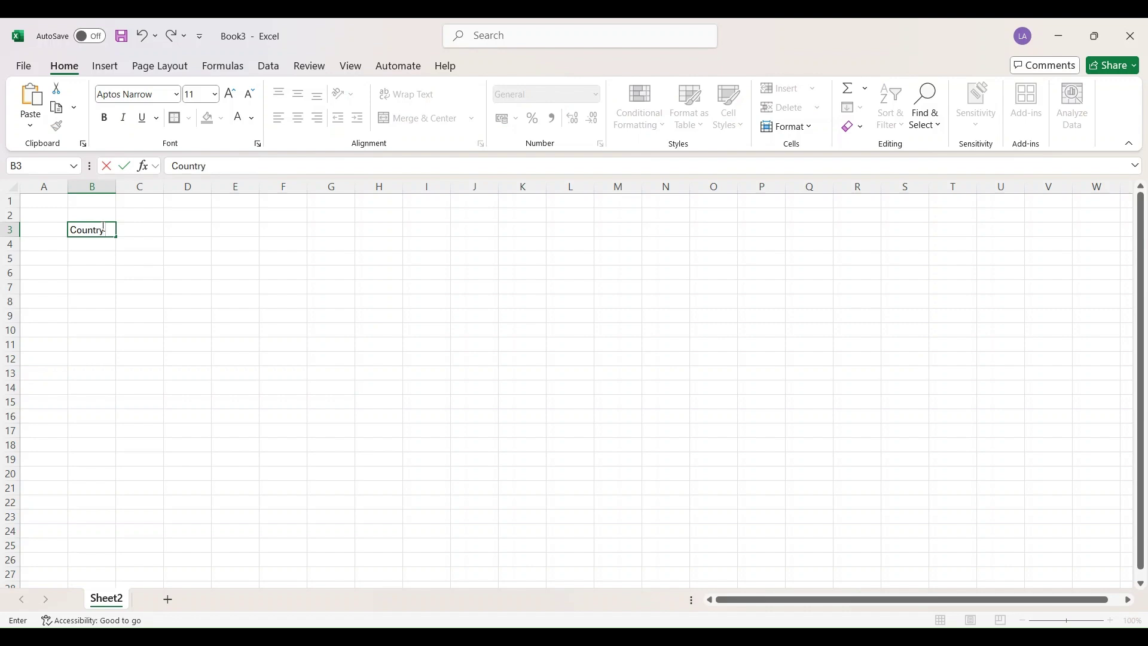
{"action": "type", "text": " Indicators"}
{"action": "left_click", "coordinate": [168, 285]}
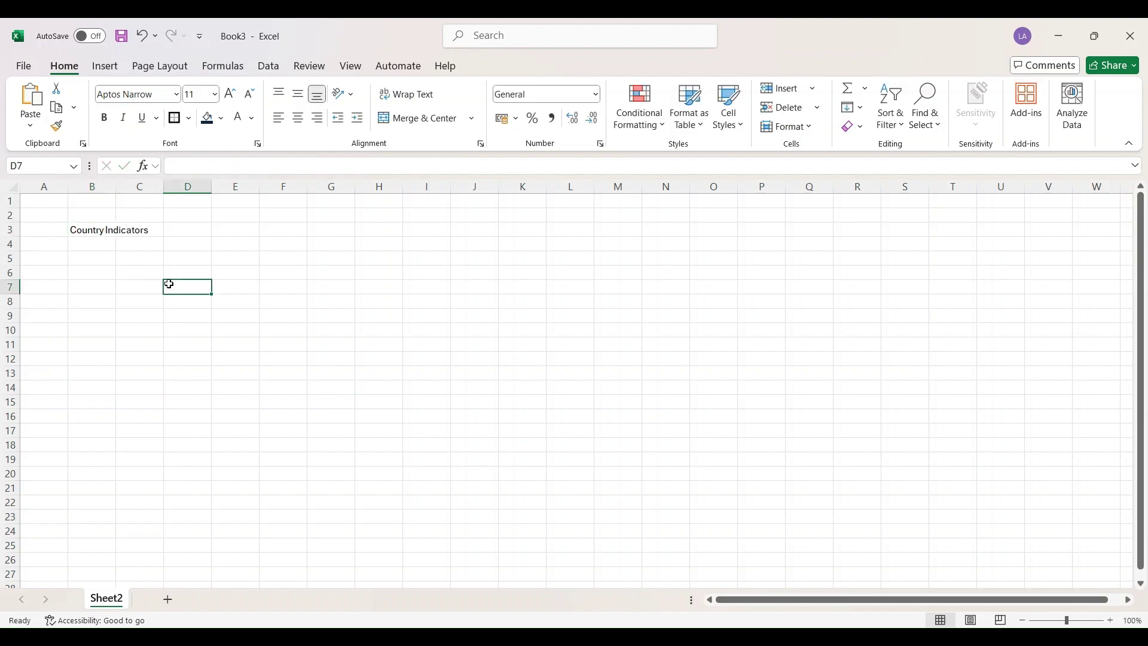
{"action": "left_click", "coordinate": [101, 231]}
Enter the column heading "COUNTRY" in cell B4, directly below the title
{"action": "left_click", "coordinate": [91, 245]}
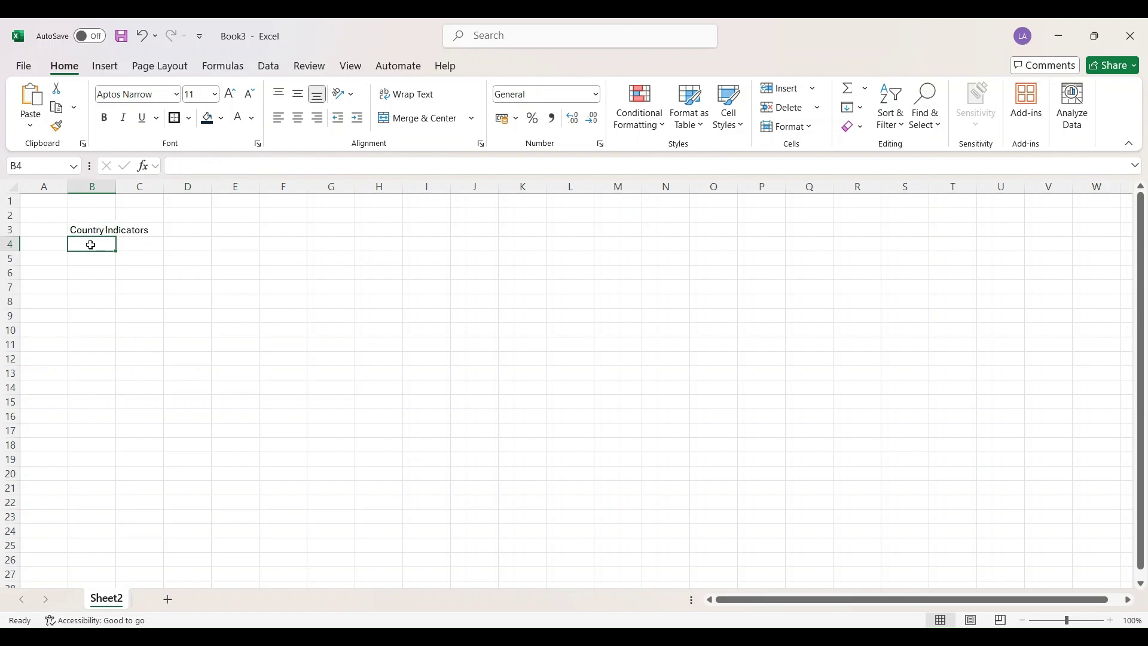
{"action": "type", "text": "C"}
{"action": "key", "text": "BackSpace"}
{"action": "key", "text": "BackSpace"}
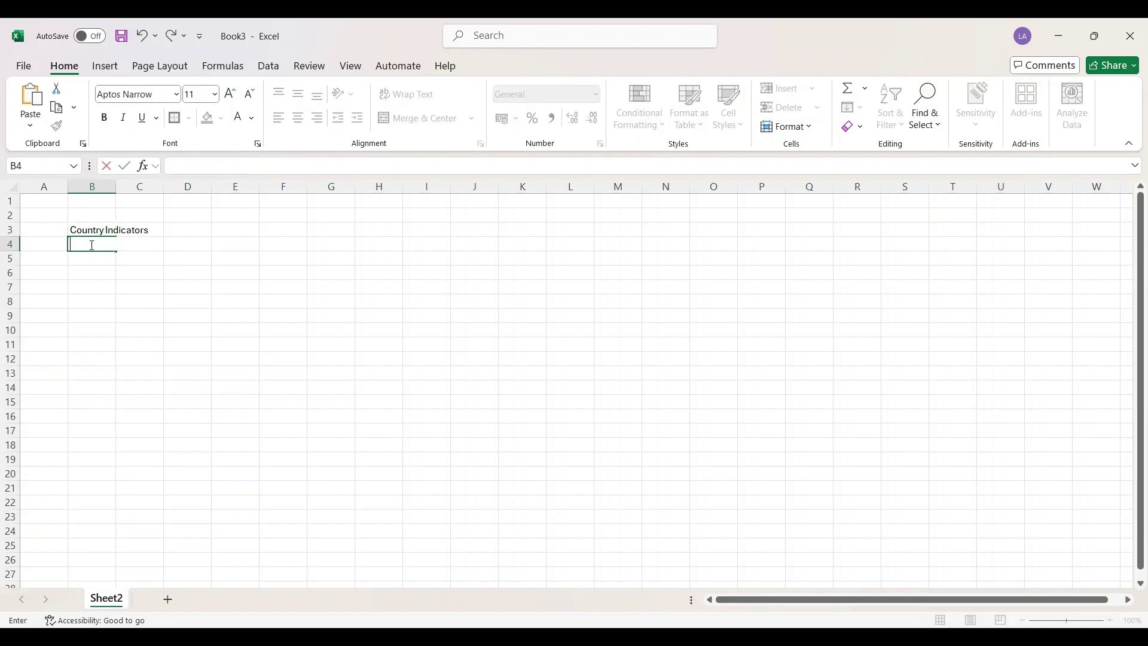
{"action": "type", "text": "COUNTRY"}
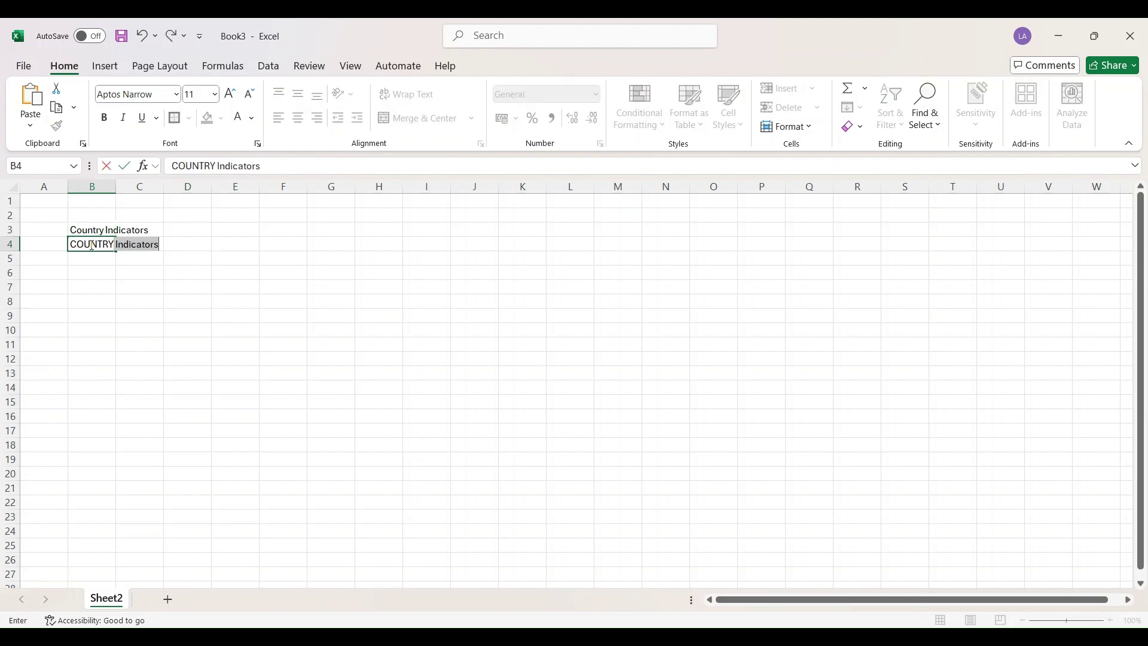
{"action": "type", "text": "1"}
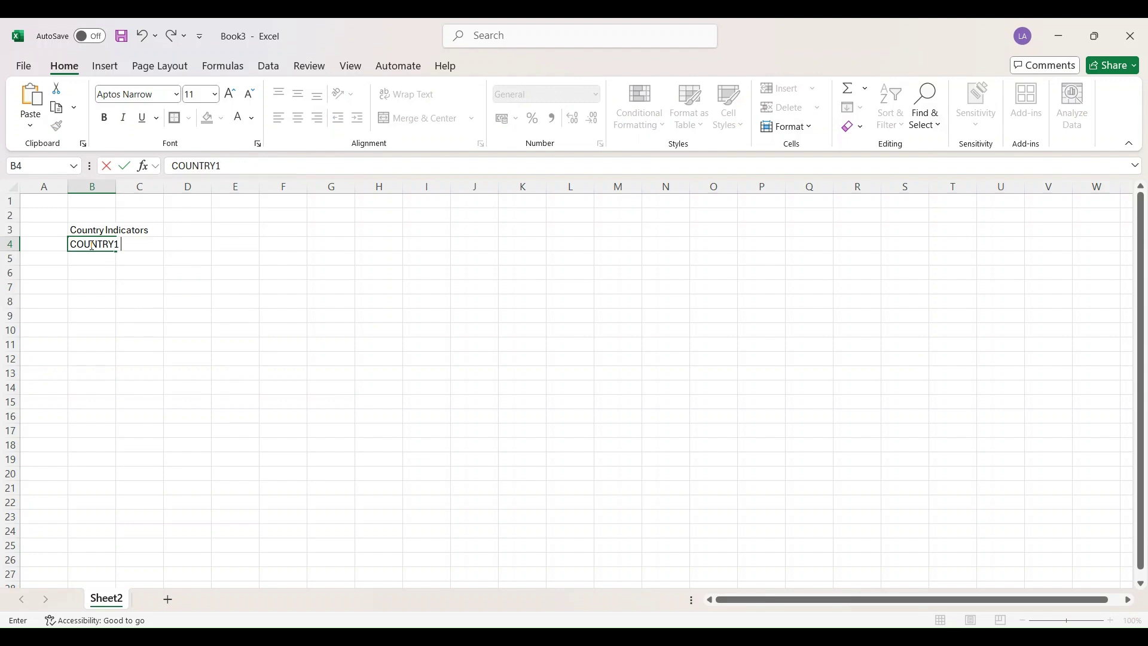
{"action": "key", "text": "BackSpace"}
{"action": "key", "text": "Return"}
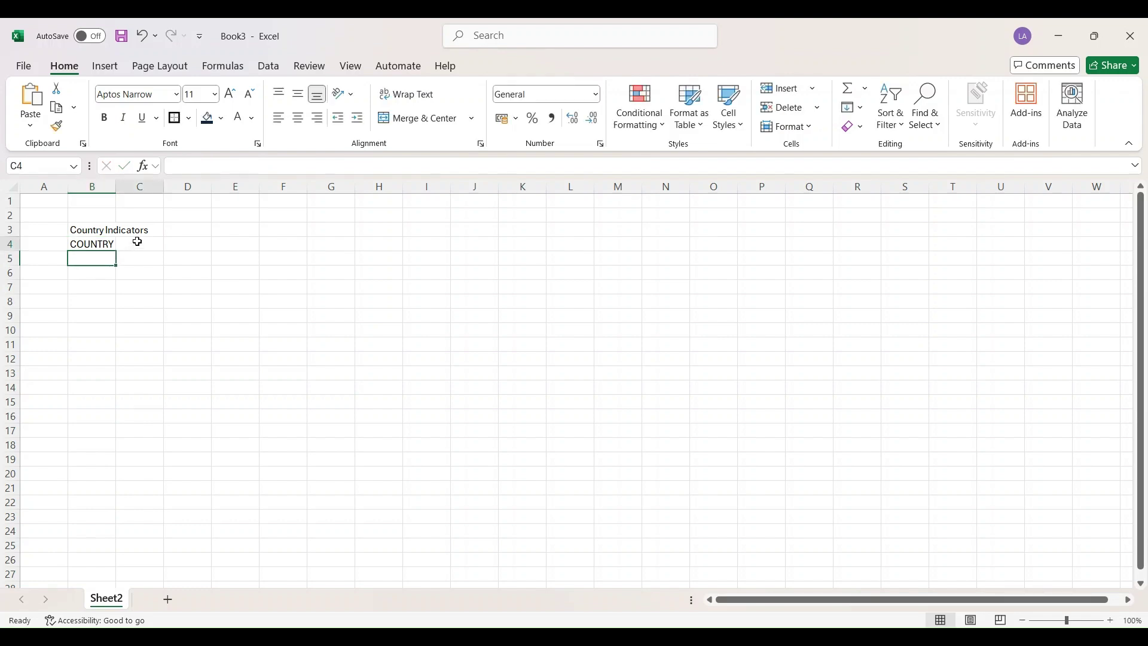
Add the headings "COUNTRY FLAG" in C4 and "COUNTRY GDP" in D4
{"action": "left_click", "coordinate": [135, 242]}
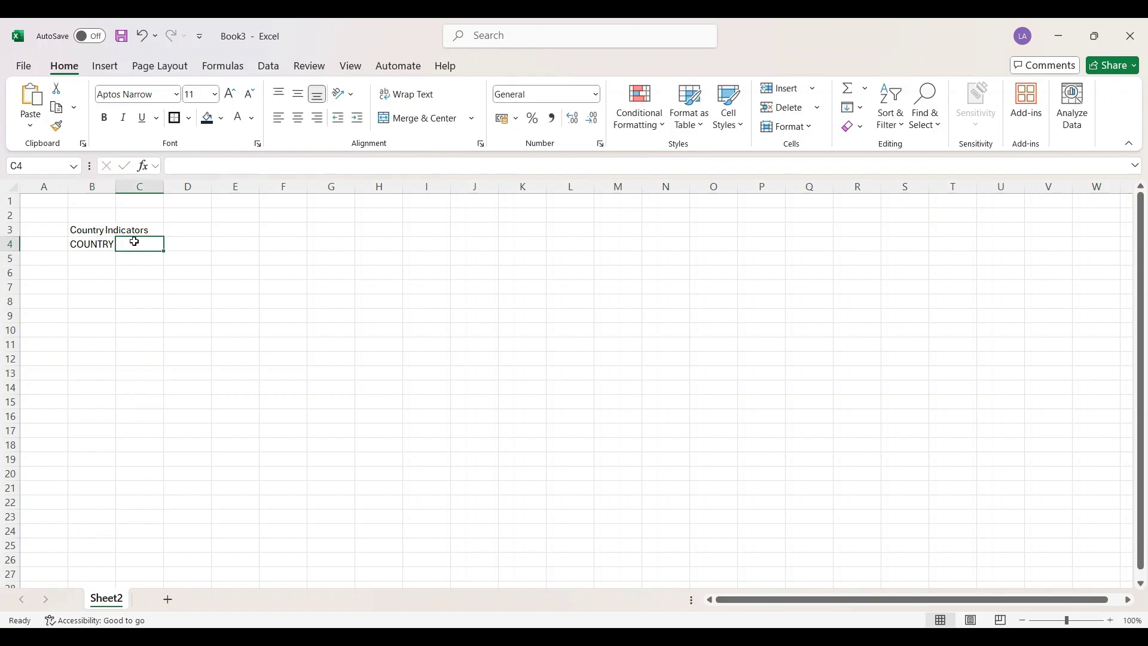
{"action": "type", "text": "COUNTRY"}
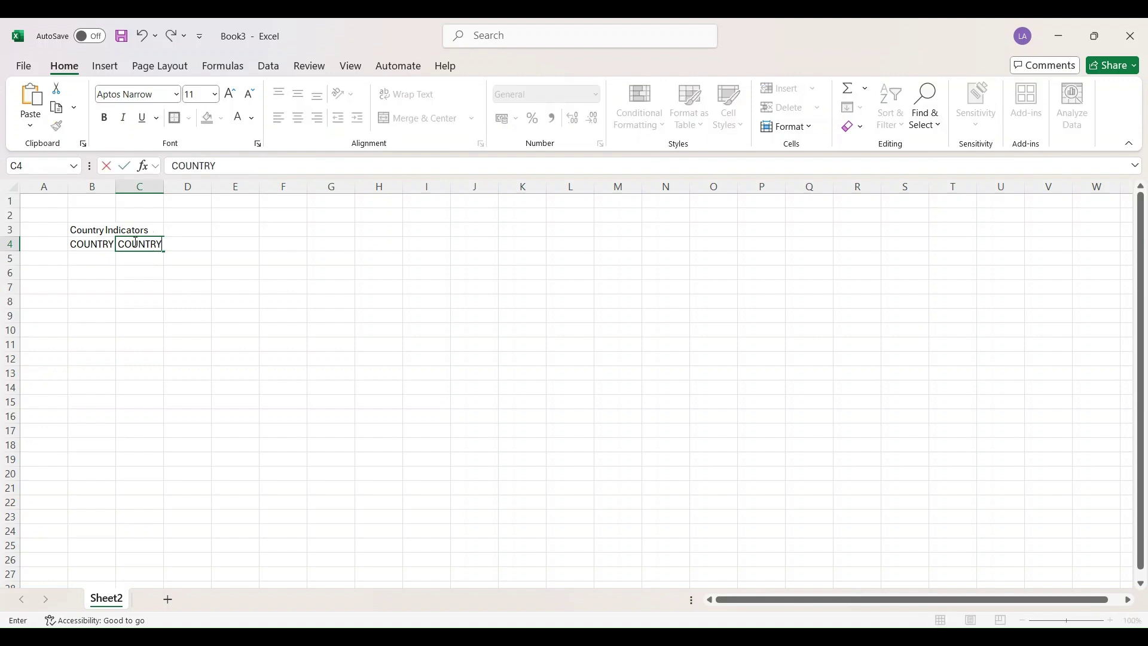
{"action": "type", "text": " FLAG"}
{"action": "key", "text": "Tab"}
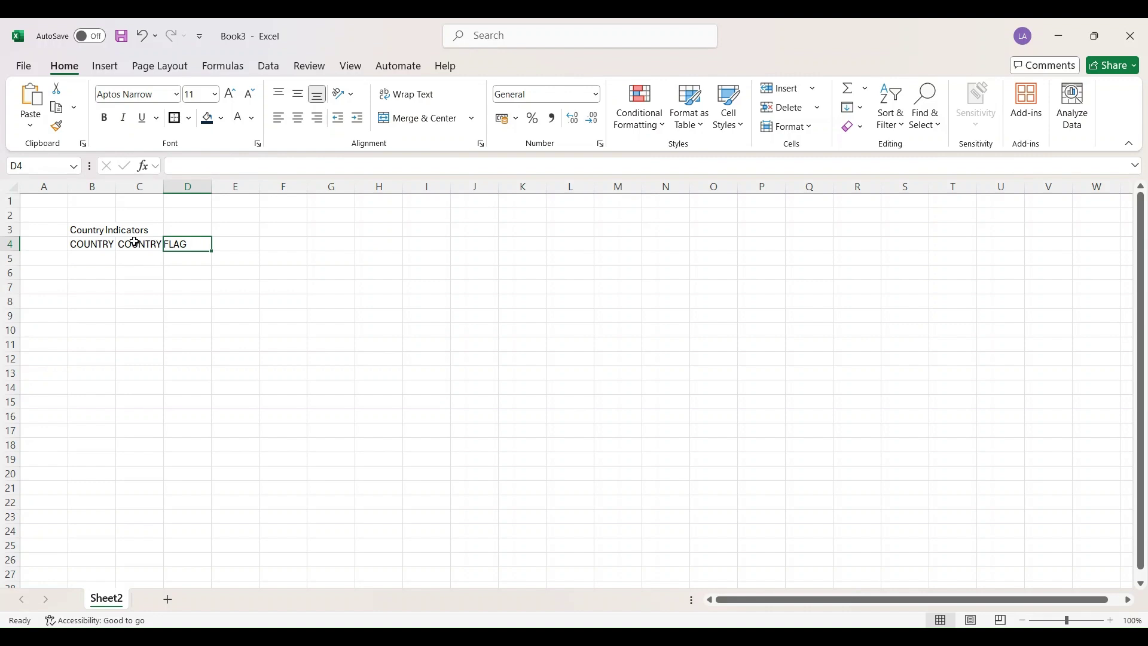
{"action": "type", "text": "COUNTRY"}
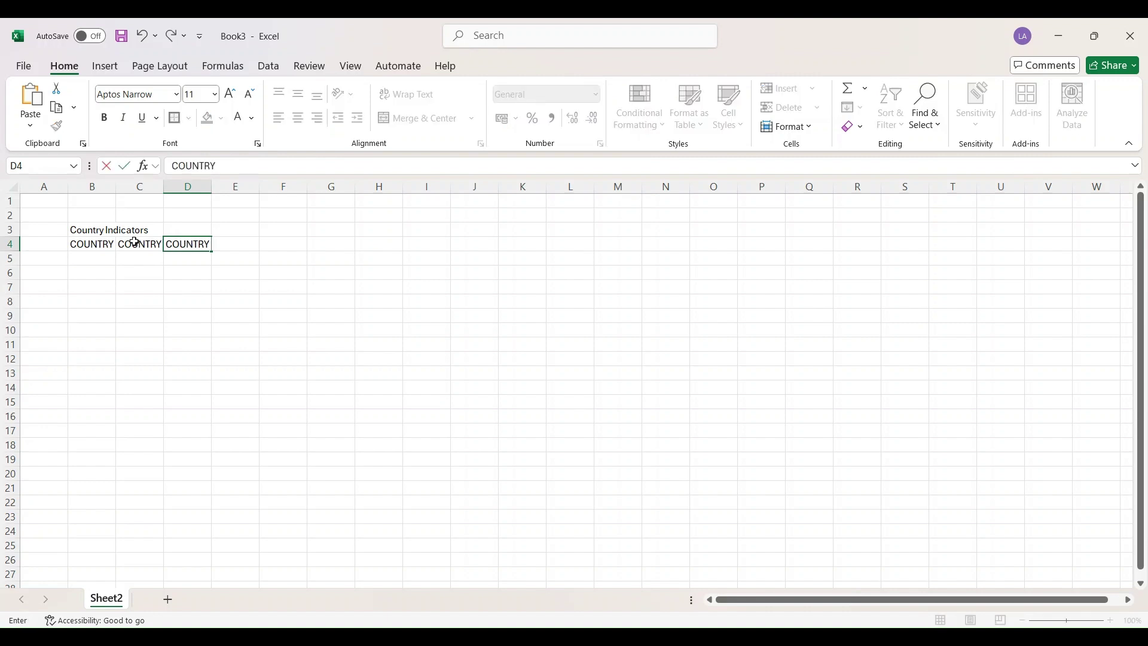
{"action": "type", "text": " GDP"}
{"action": "key", "text": "Tab"}
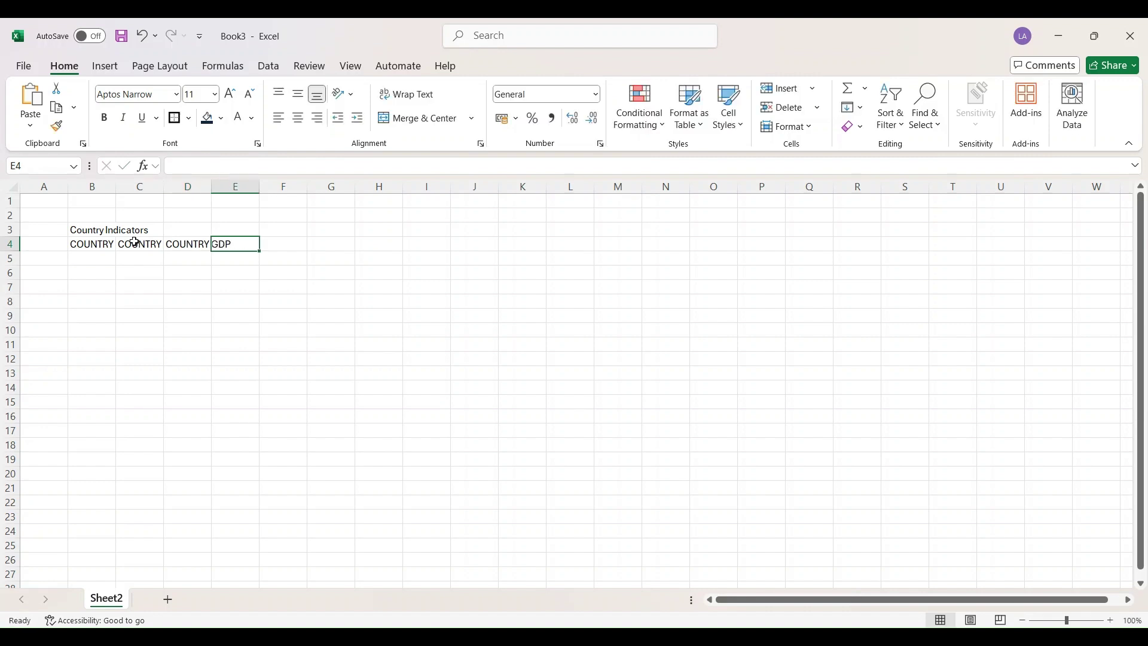
Continue the header row with "POPULATION" in E4, "BIRTH RATE" in F4 and "MINI WAGE" in G4
{"action": "type", "text": "POPULATION"}
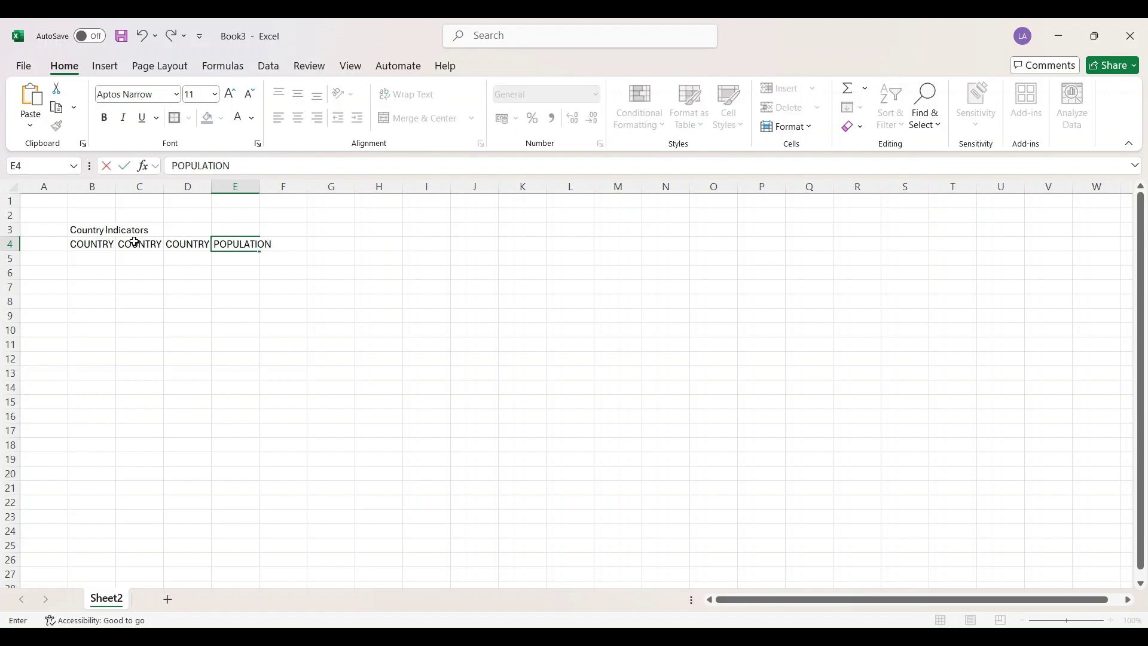
{"action": "key", "text": "Tab"}
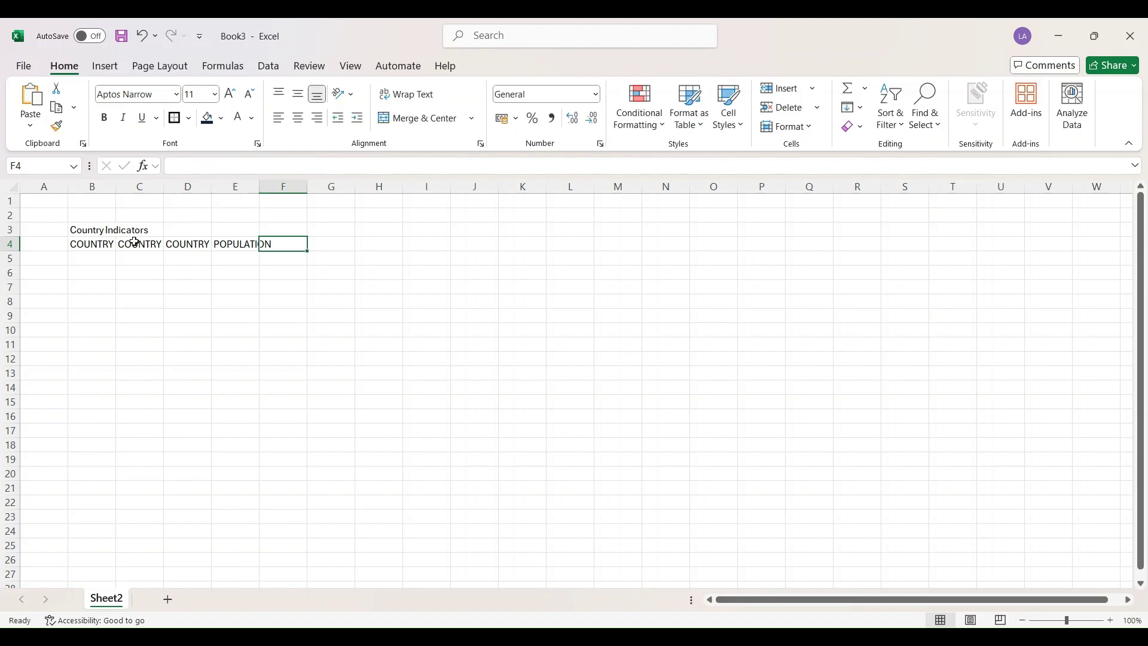
{"action": "type", "text": "BIRTH RATE"}
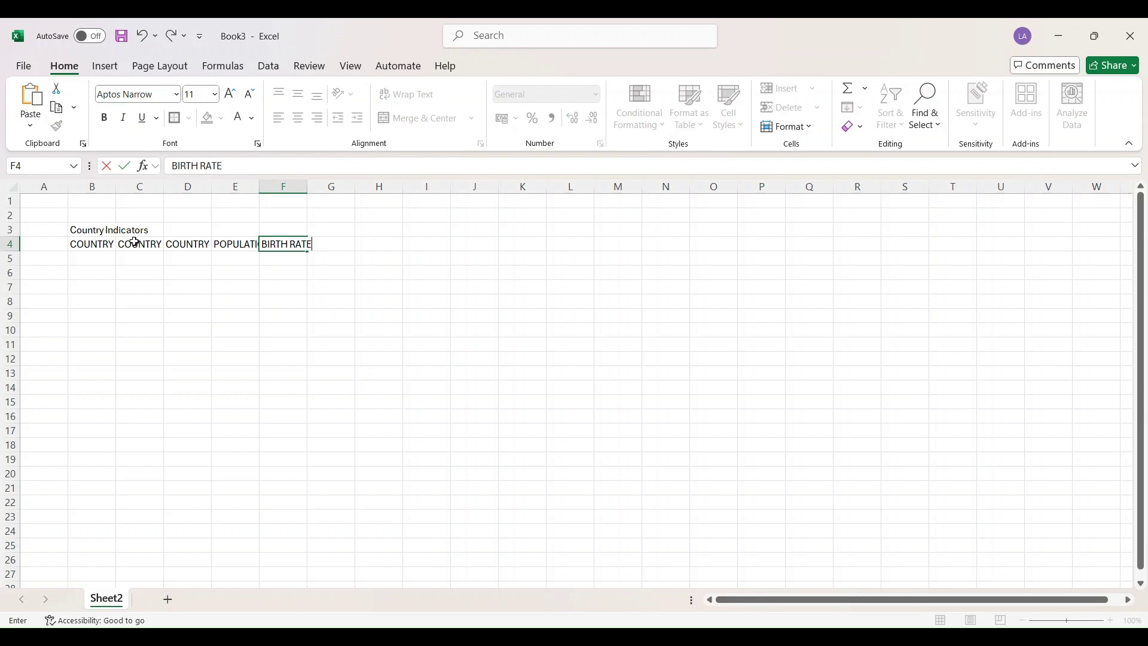
{"action": "key", "text": "Tab"}
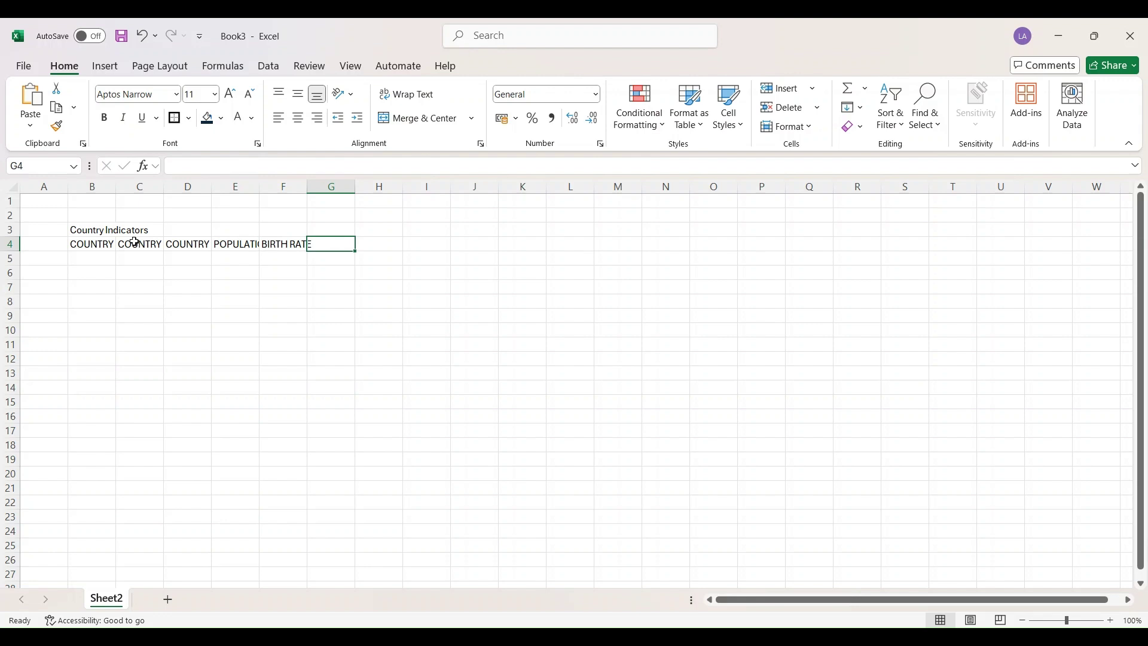
{"action": "type", "text": "MINI"}
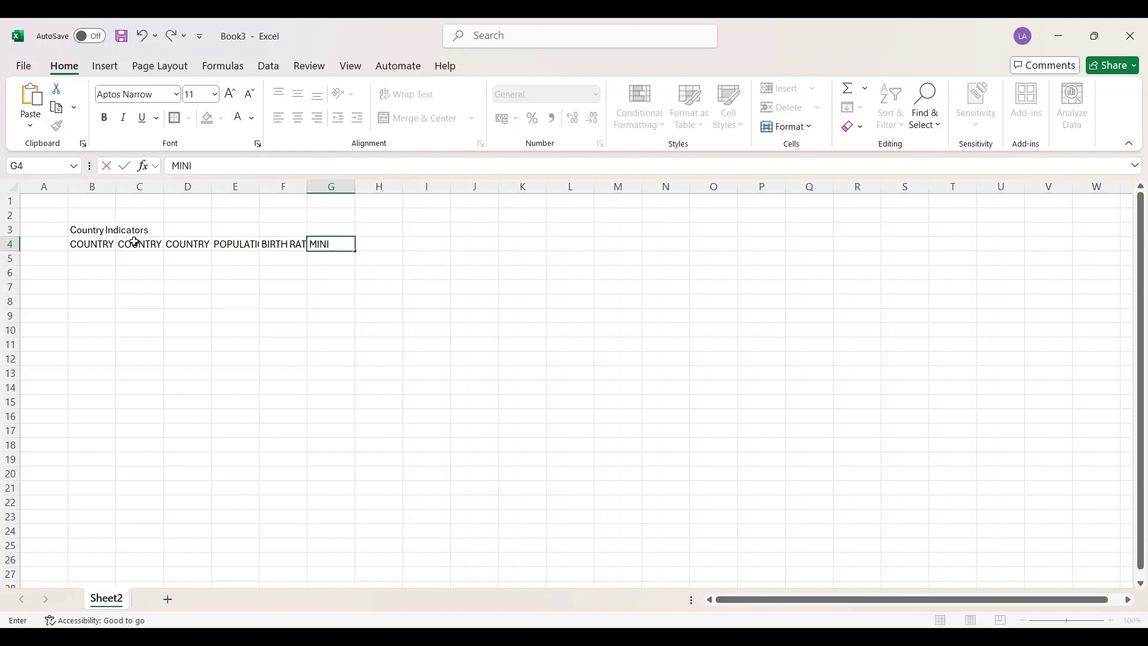
{"action": "type", "text": " WAGE"}
{"action": "key", "text": "Tab"}
Enter the heading "FERTILITY RATE" in H4, with a space between the two words
{"action": "type", "text": "FERTIL"}
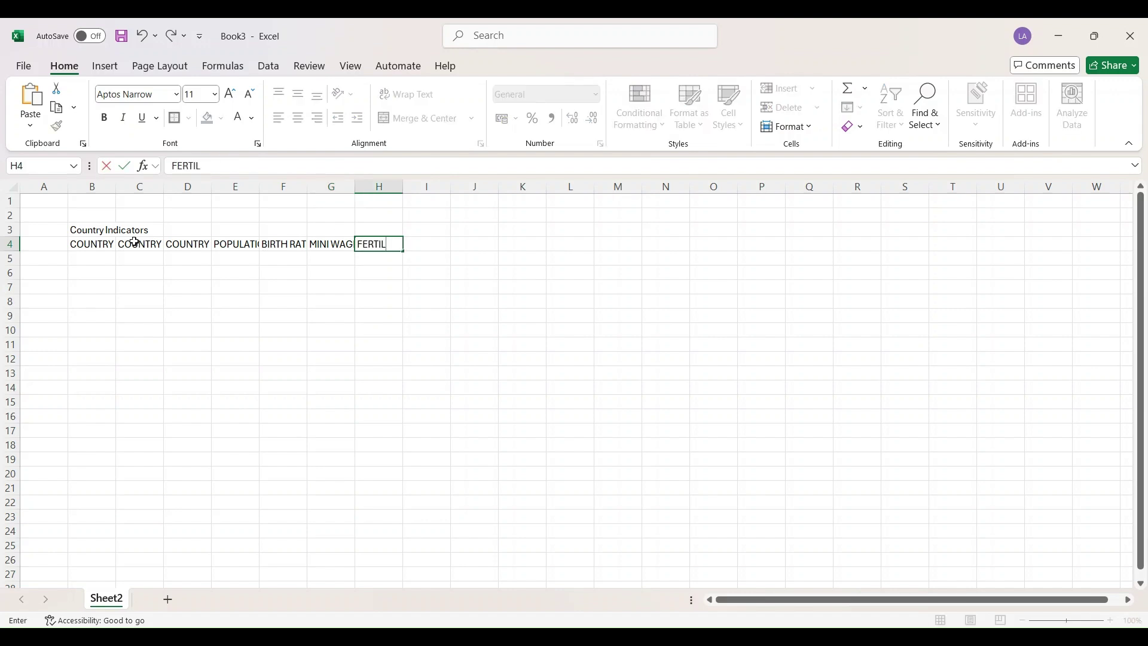
{"action": "type", "text": "ITYRATE"}
{"action": "key", "text": "Tab"}
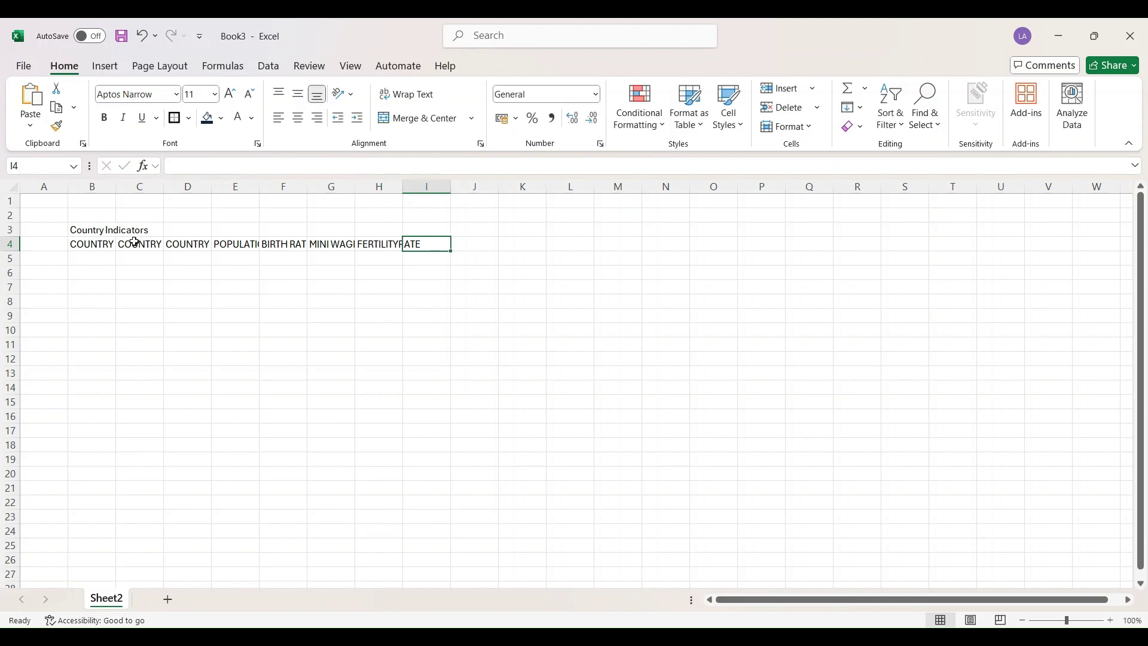
{"action": "left_click", "coordinate": [374, 240]}
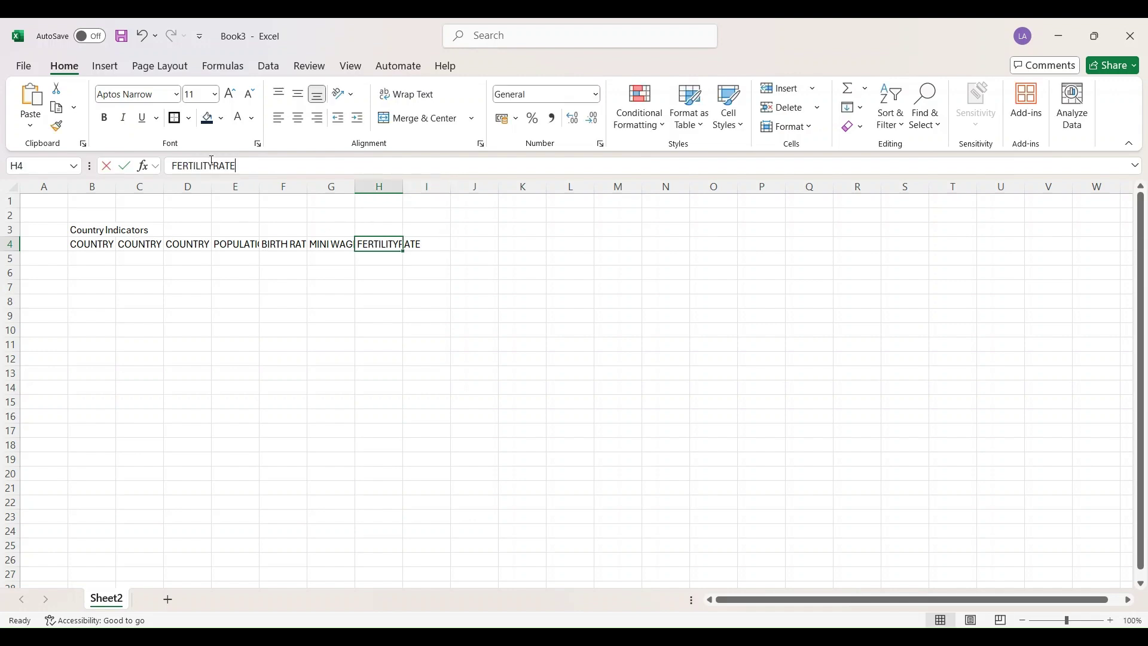
{"action": "left_click", "coordinate": [212, 165]}
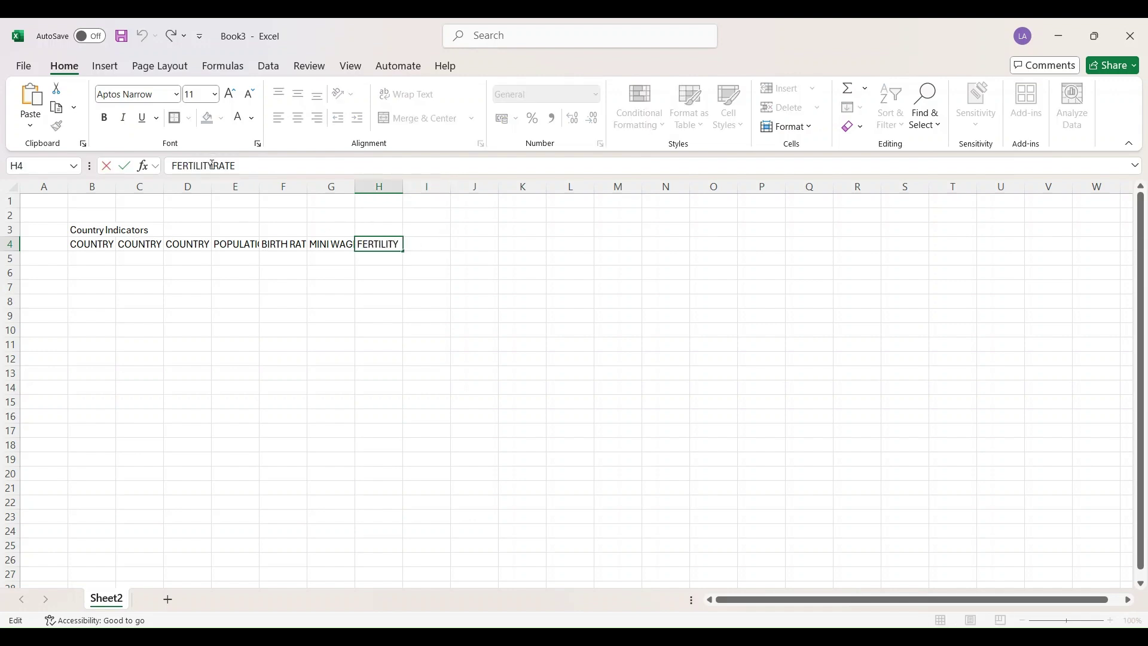
{"action": "left_click", "coordinate": [326, 243]}
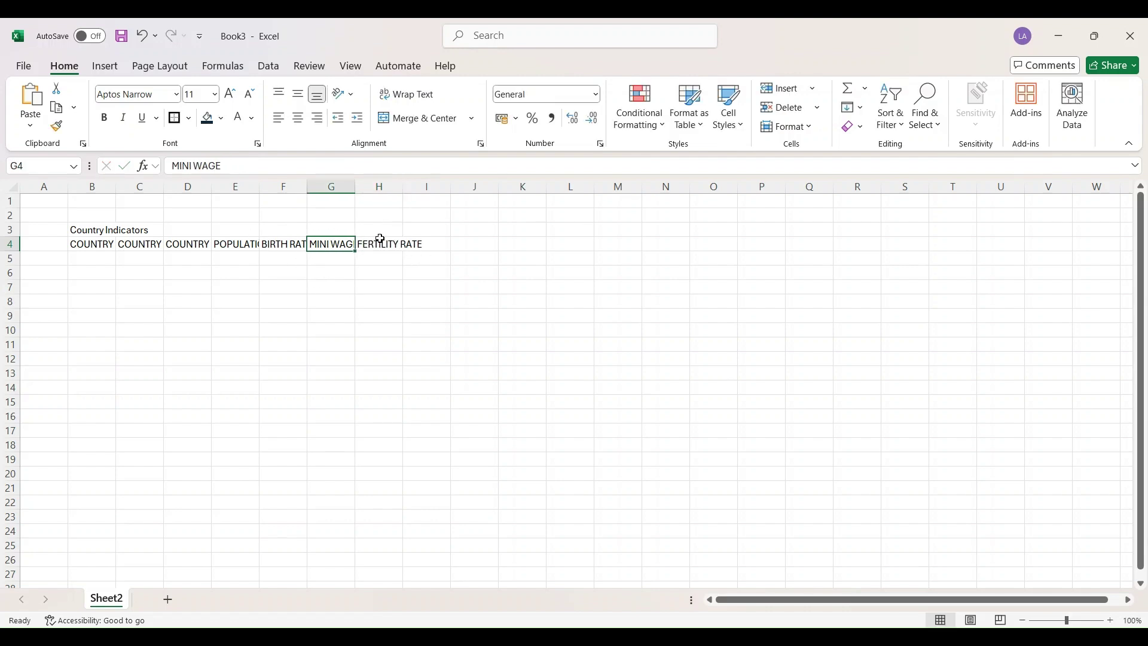
{"action": "left_click", "coordinate": [393, 244]}
Enter the last column heading, "LIFE EXPECTANCY", in cell I4
{"action": "left_click", "coordinate": [423, 243]}
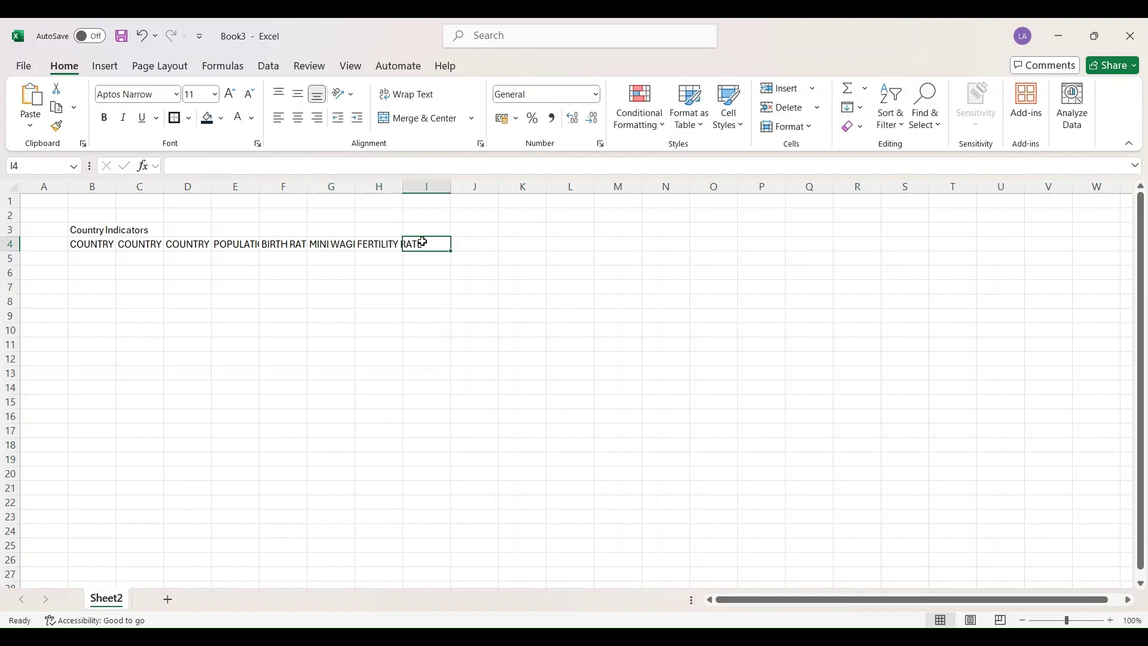
{"action": "type", "text": "LIFE E"}
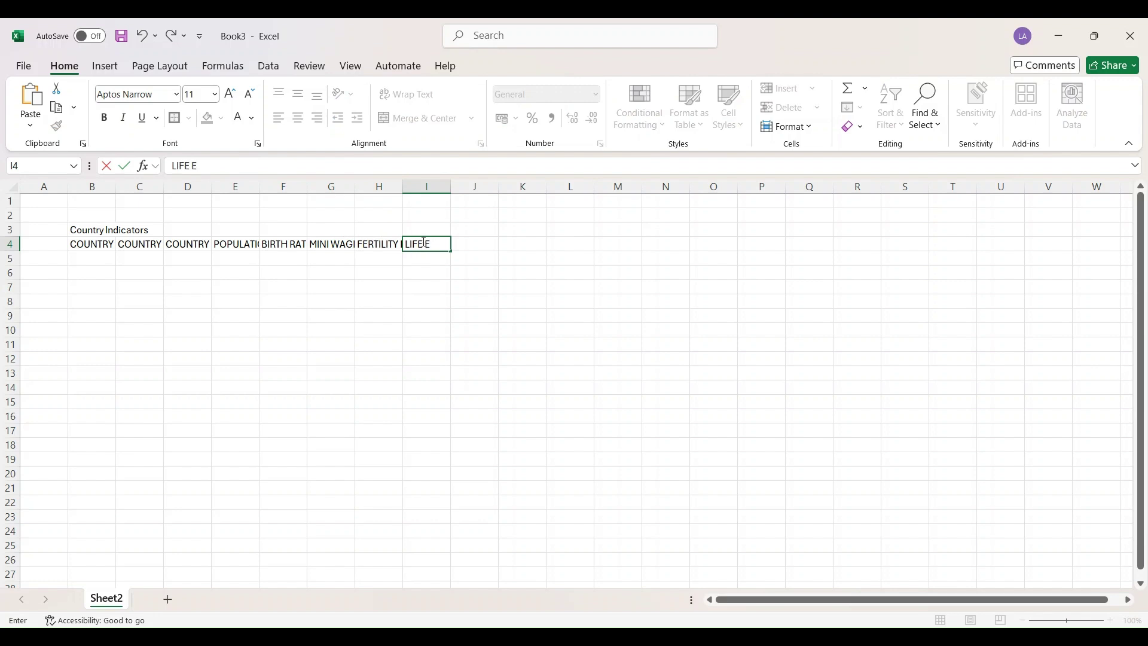
{"action": "type", "text": "XPECTANCY"}
{"action": "left_click", "coordinate": [423, 286]}
Autofit the widths of columns B through I to their contents
{"action": "double_click", "coordinate": [451, 186]}
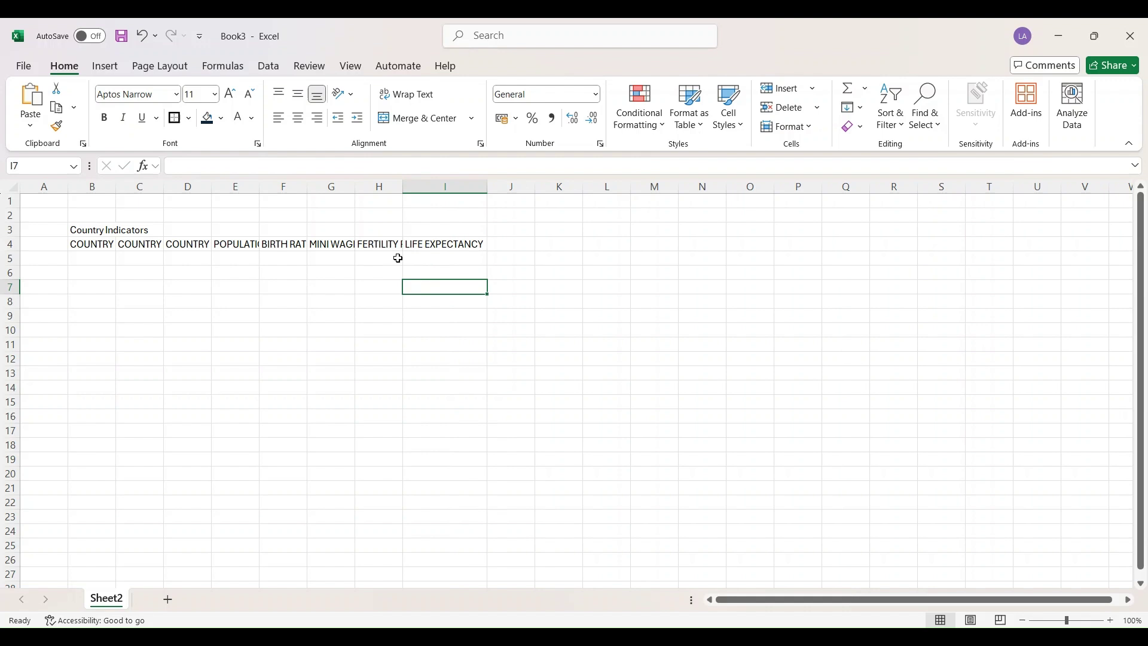
{"action": "double_click", "coordinate": [403, 187]}
{"action": "double_click", "coordinate": [355, 187]}
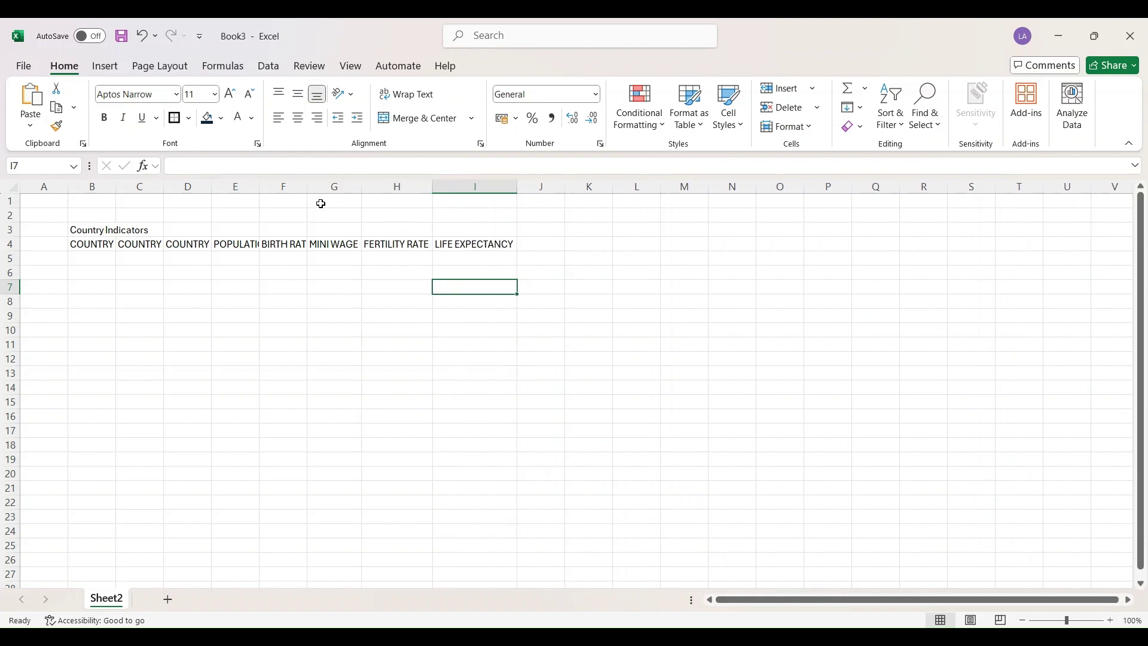
{"action": "double_click", "coordinate": [308, 187]}
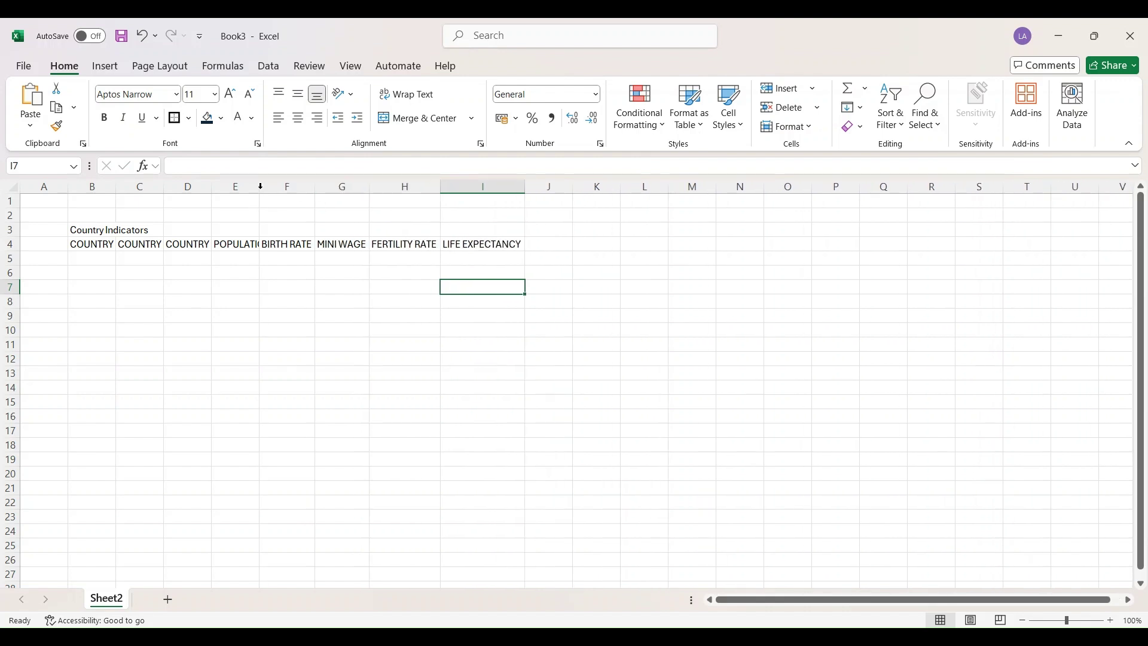
{"action": "double_click", "coordinate": [260, 187]}
{"action": "double_click", "coordinate": [211, 187]}
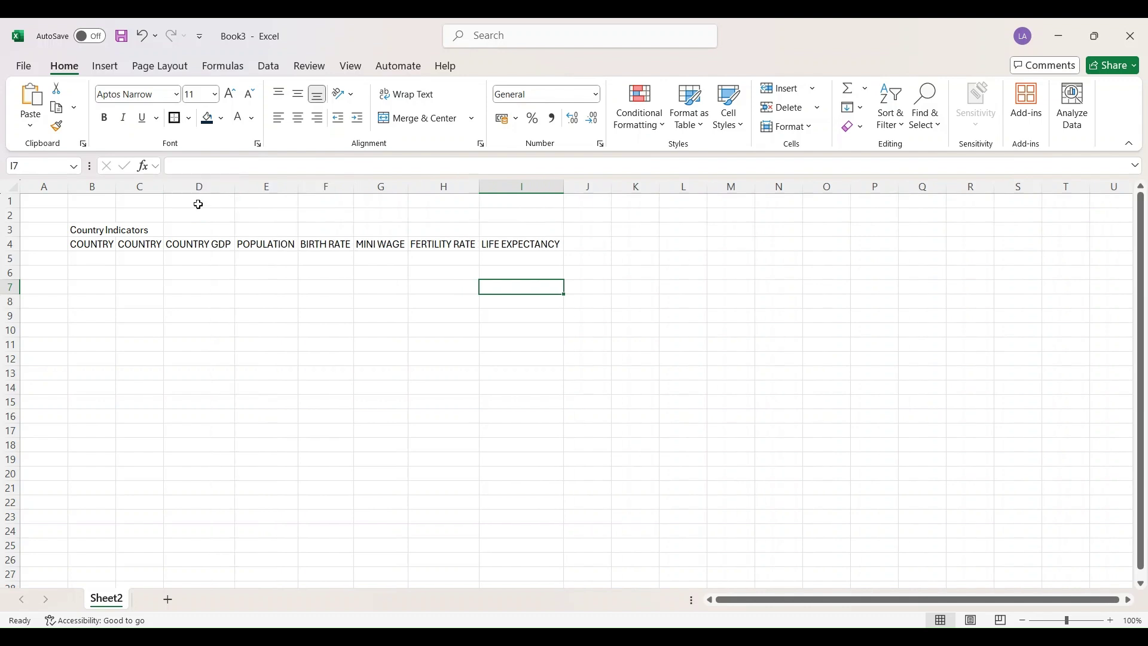
{"action": "double_click", "coordinate": [164, 188]}
{"action": "double_click", "coordinate": [116, 187]}
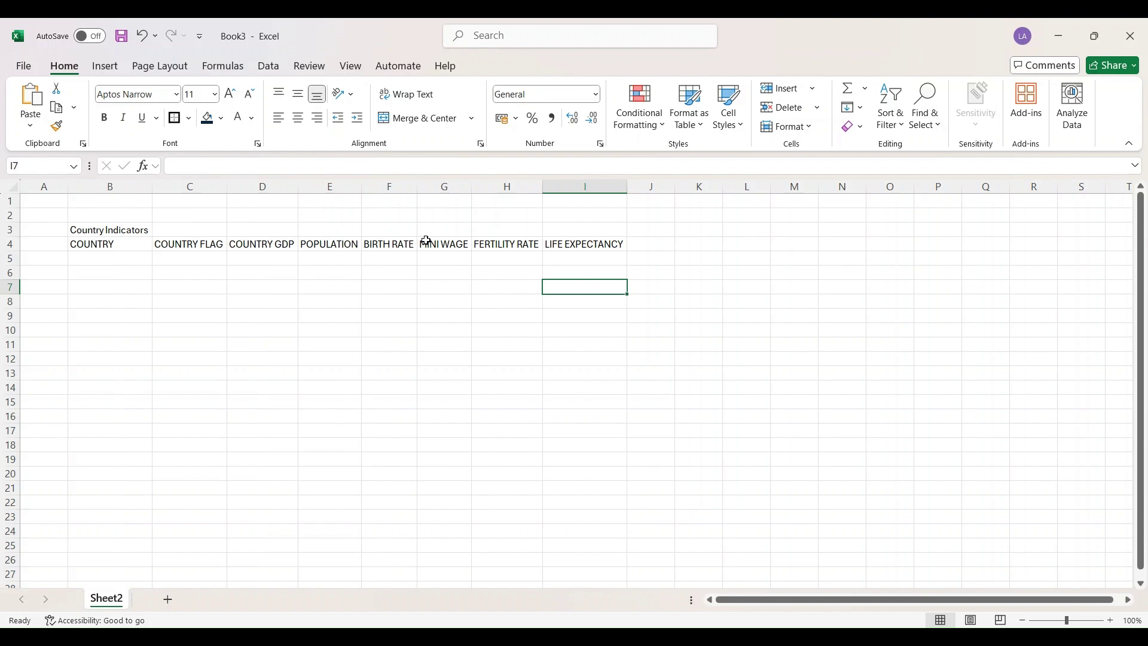
Merge and center the title across B3:I3 and change its text to "COUNTRY INDICATOR"
{"action": "left_click_drag", "start_coordinate": [90, 229], "coordinate": [584, 227]}
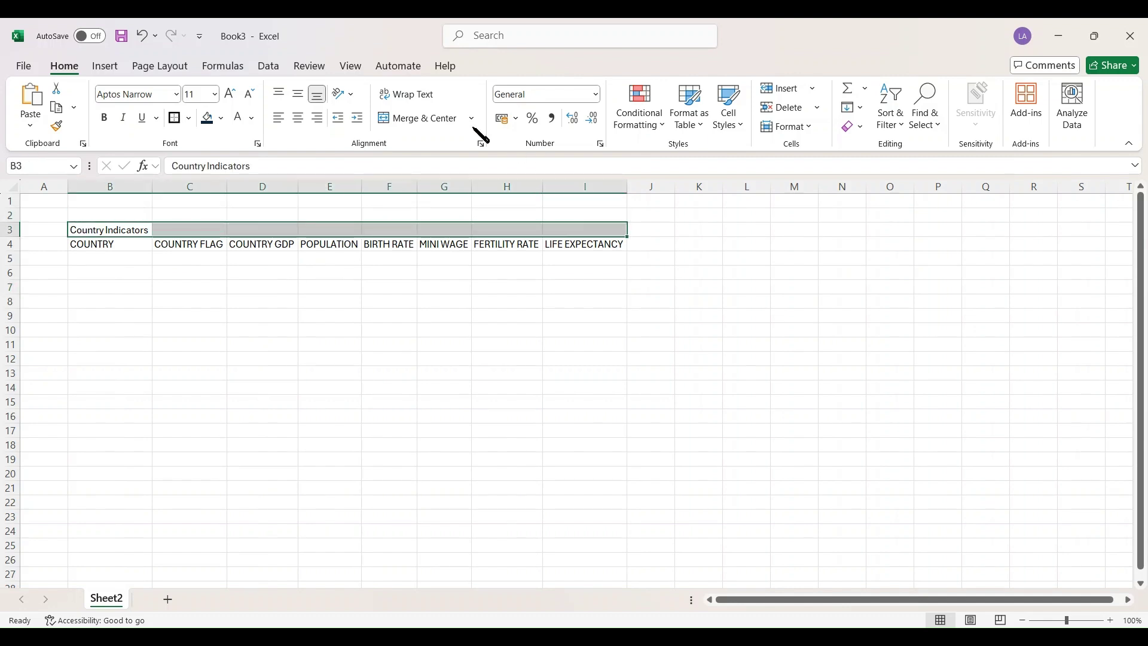
{"action": "left_click", "coordinate": [427, 118]}
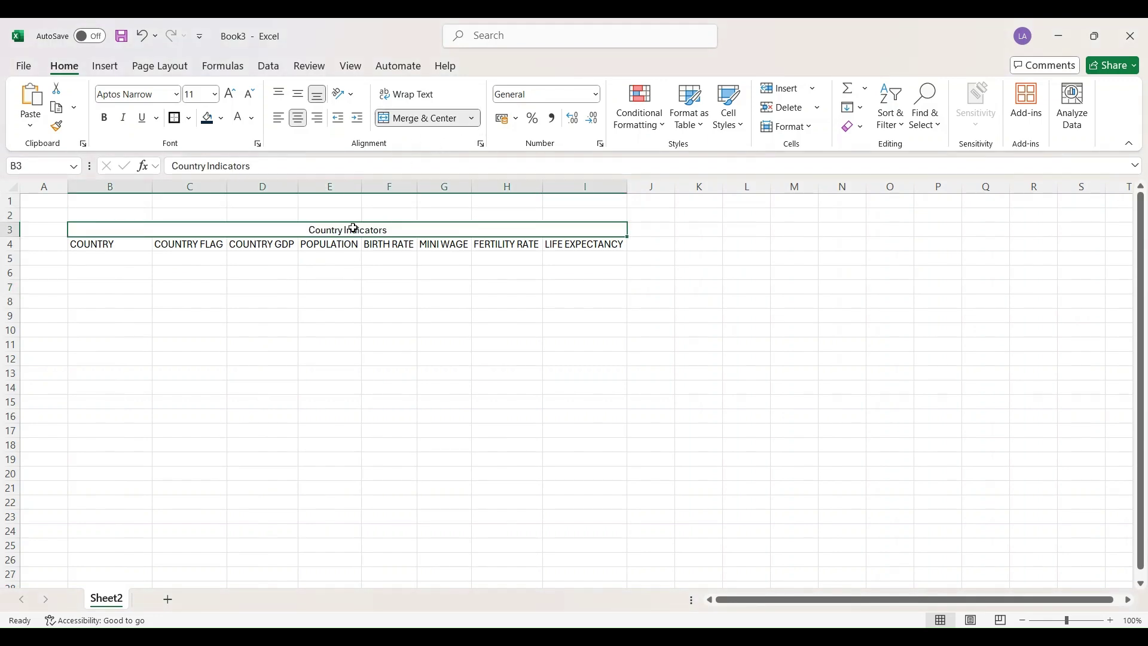
{"action": "type", "text": "COUNTRY"}
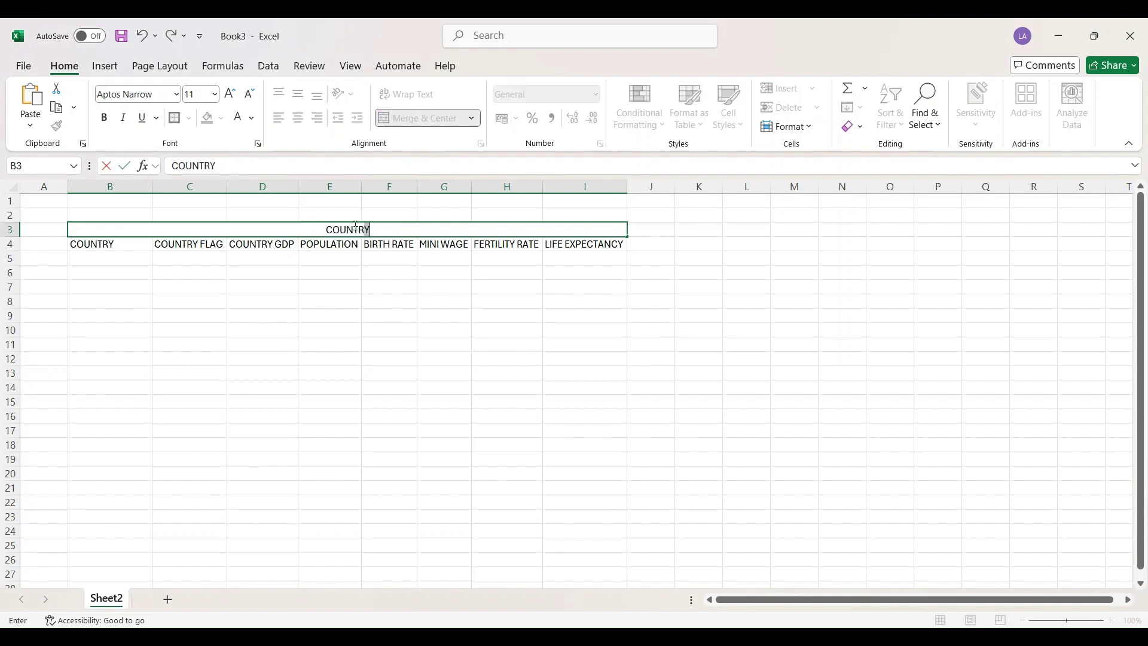
{"action": "type", "text": " INDICATOR"}
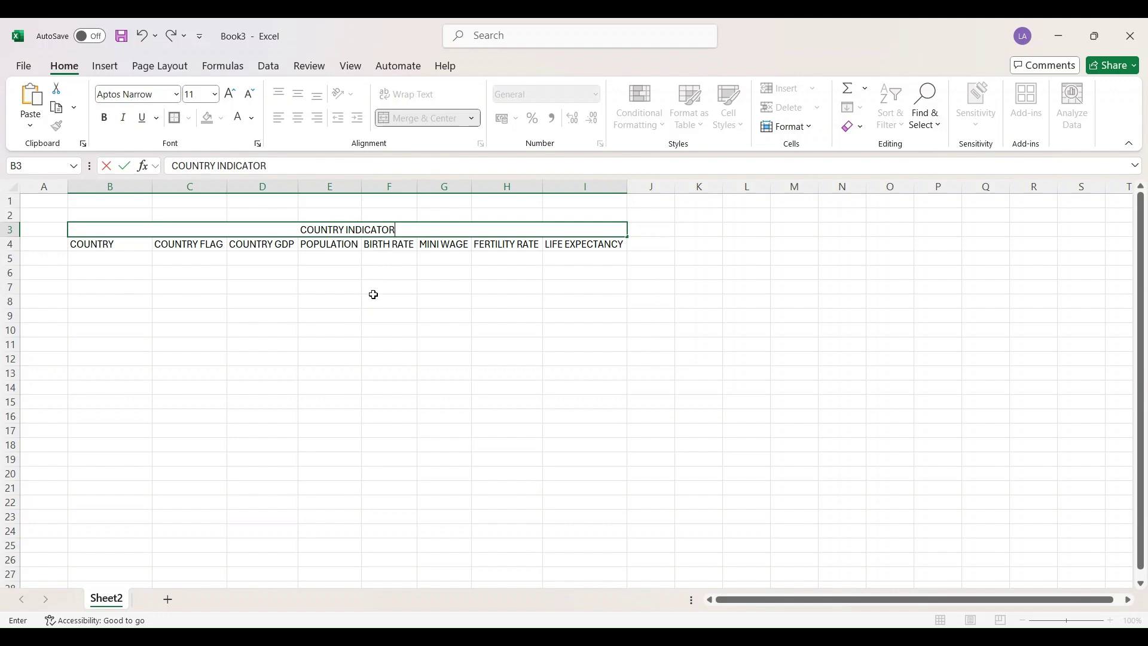
{"action": "left_click", "coordinate": [382, 315]}
{"action": "left_click", "coordinate": [106, 259]}
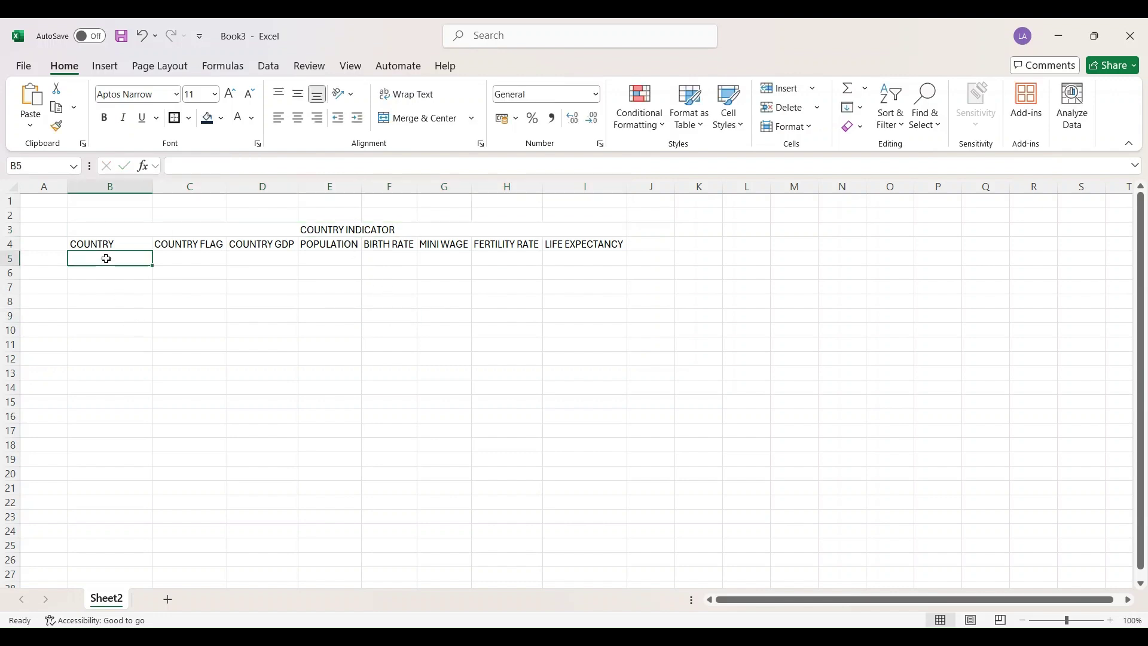
Enter "UNITED STATE" in cell B5 under the COUNTRY heading
{"action": "type", "text": "UNITED STATE"}
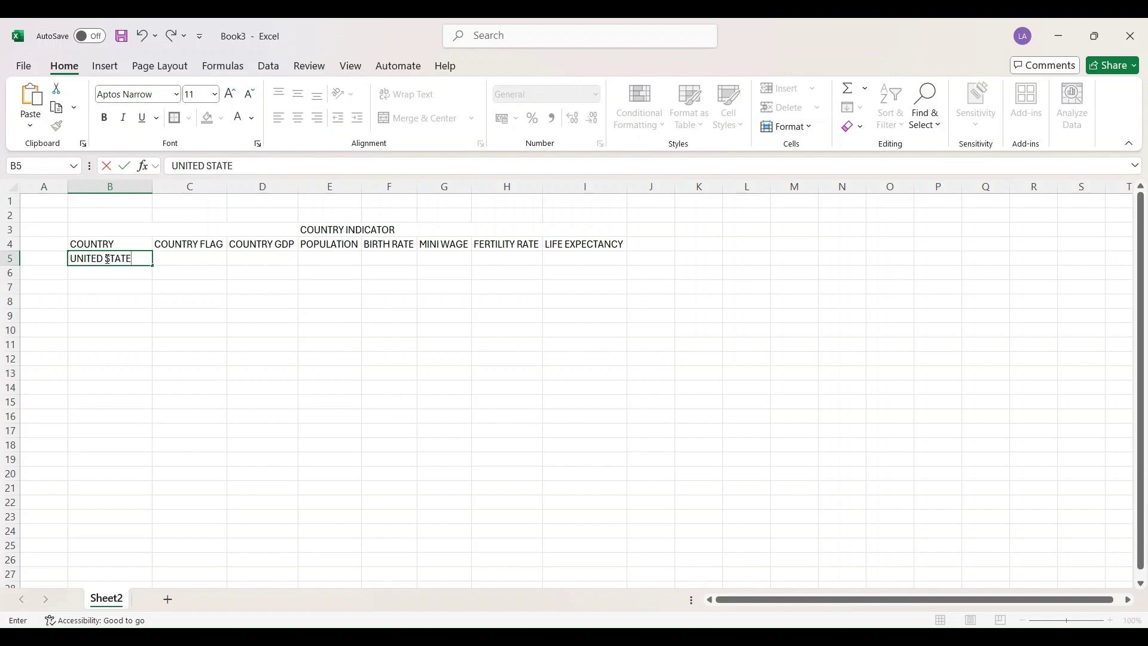
{"action": "left_click", "coordinate": [120, 273]}
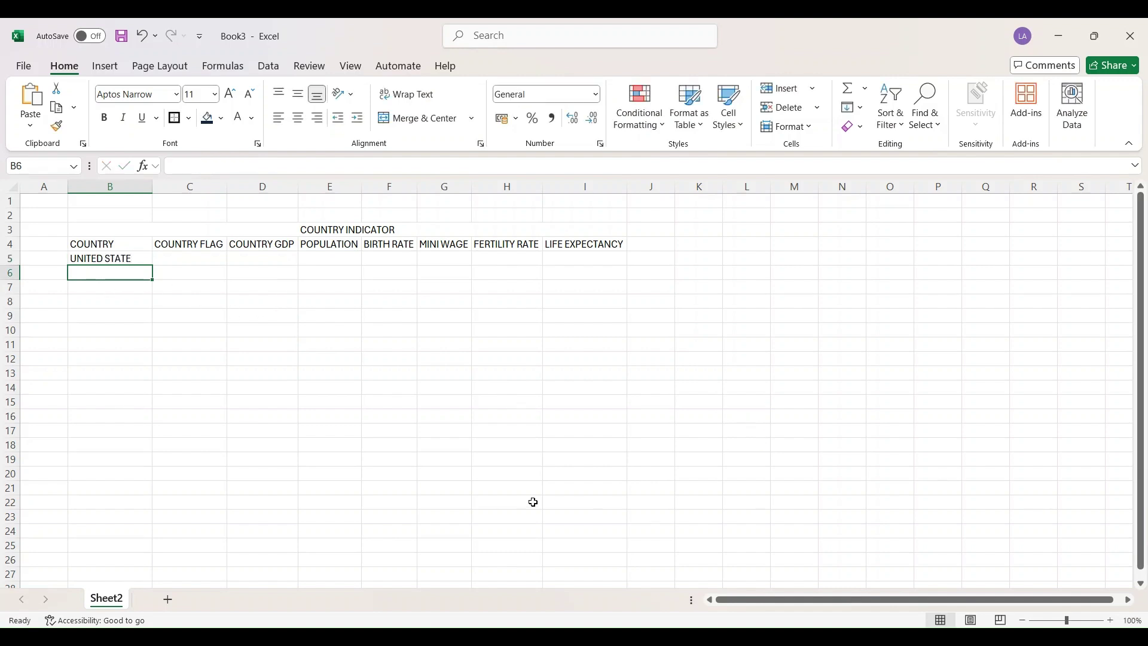
Fill B5:B19 with United States, Canada, United Kingdom, Germany, France, Australia, Japan, China, India, Brazil, South Africa, Russia, Mexico, Italy and South Korea
{"action": "left_click_drag", "start_coordinate": [102, 257], "coordinate": [105, 416]}
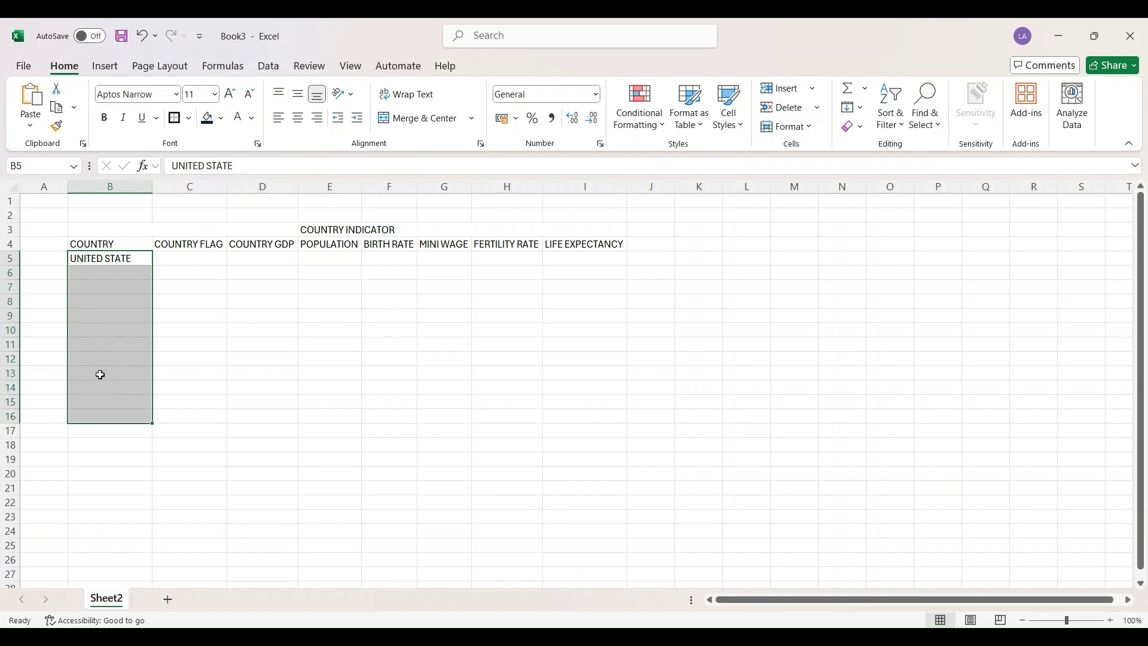
{"action": "type", "text": "United States Canada United Kingdom Germany France Australia Japan China India Brazil South Africa Russia Mexico Italy South Korea"}
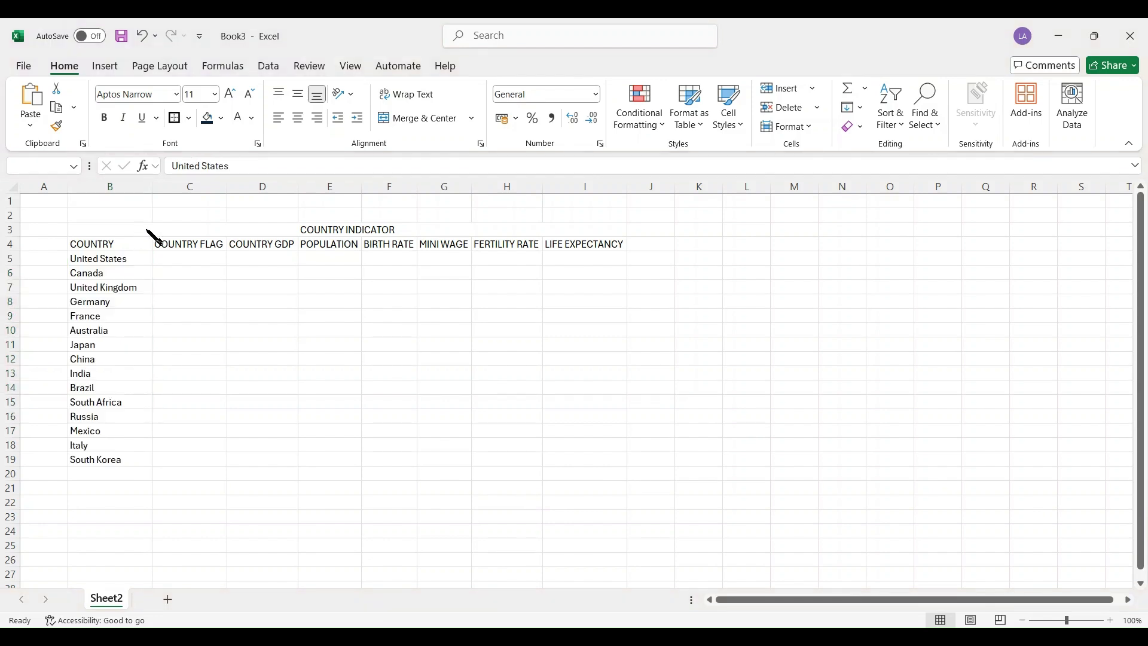
{"action": "key", "text": "ctrl+z"}
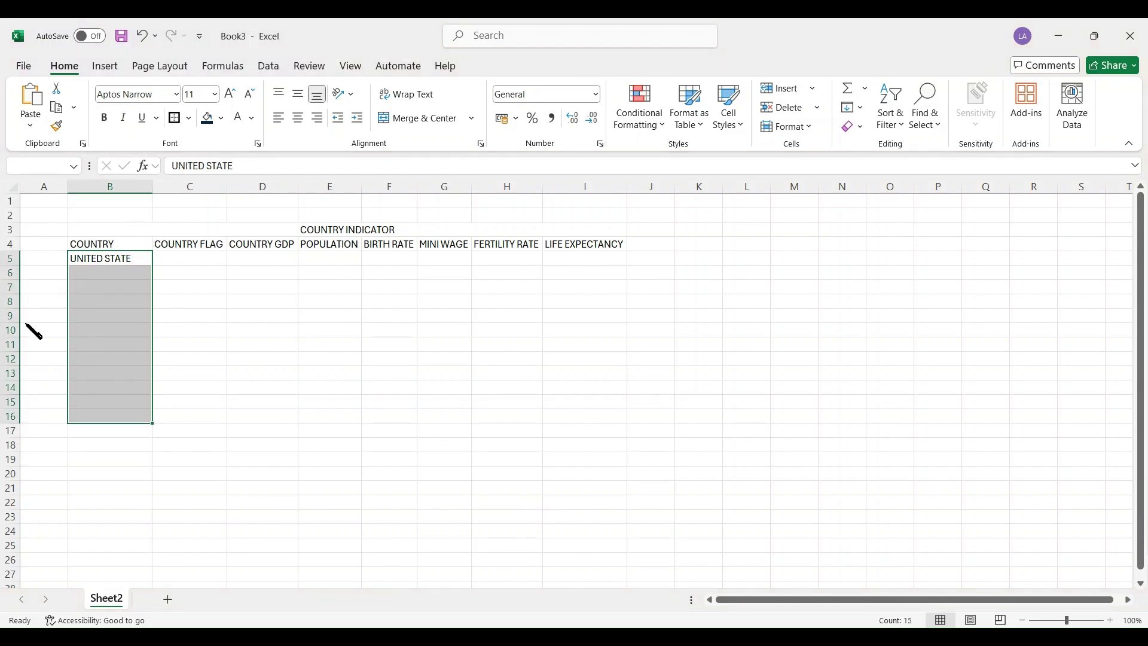
{"action": "type", "text": "United States Canada United Kingdom Germany France Australia Japan China India Brazil South Africa Russia Mexico Italy South Korea"}
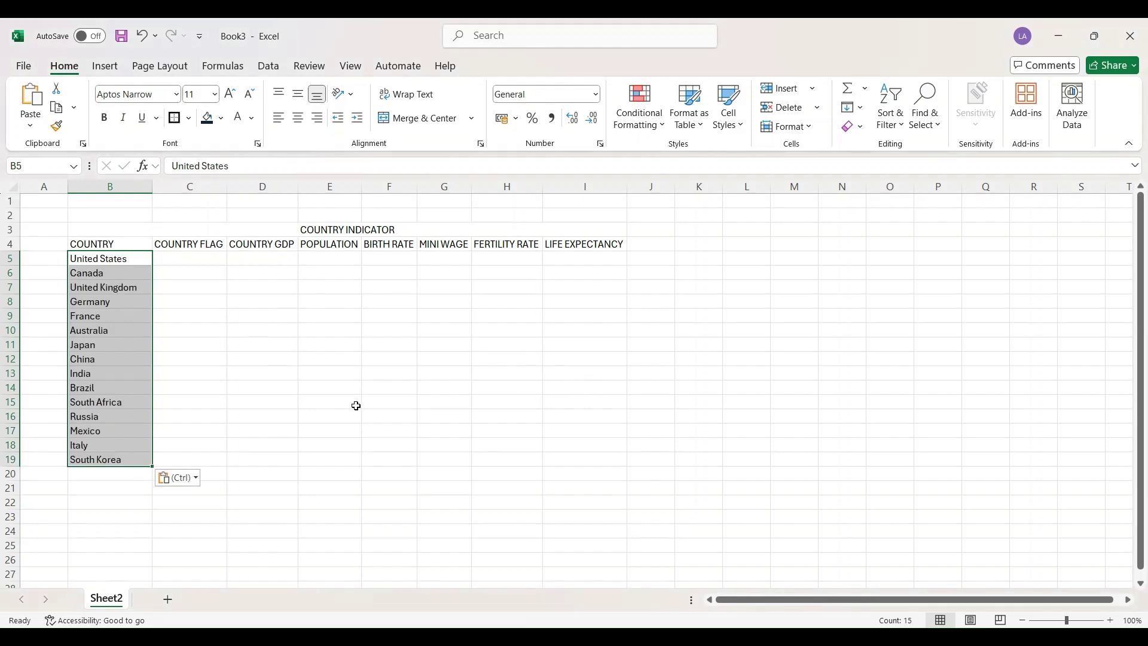
Autofit column B to the country names and widen it slightly
{"action": "left_click", "coordinate": [152, 188]}
{"action": "double_click", "coordinate": [153, 187]}
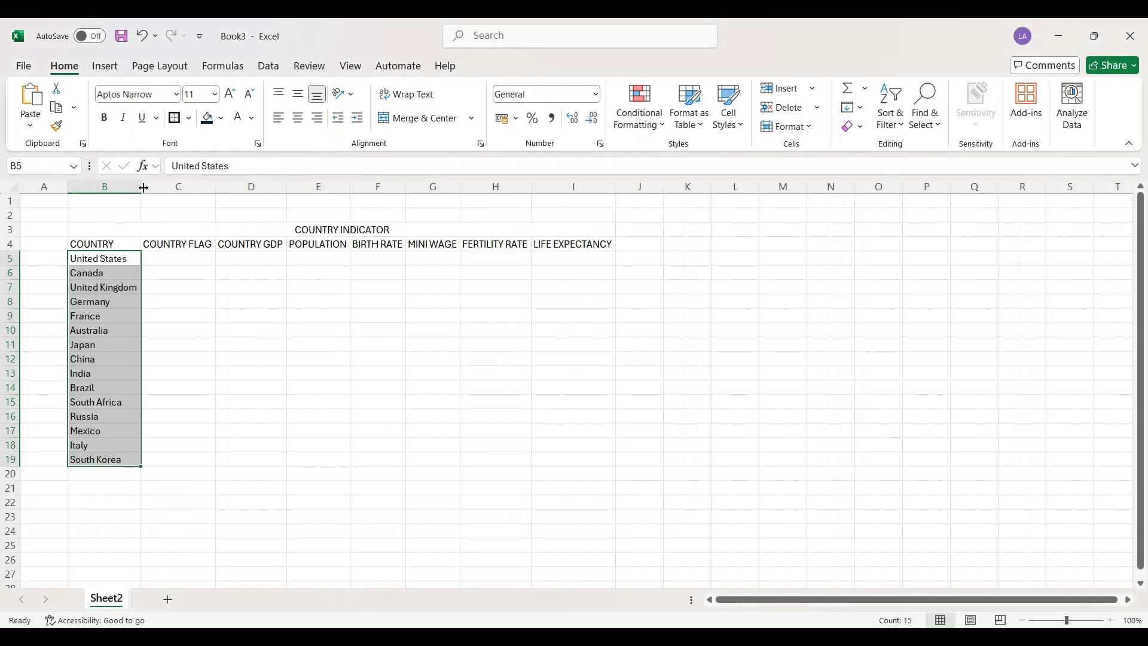
{"action": "left_click_drag", "start_coordinate": [152, 190], "coordinate": [152, 189]}
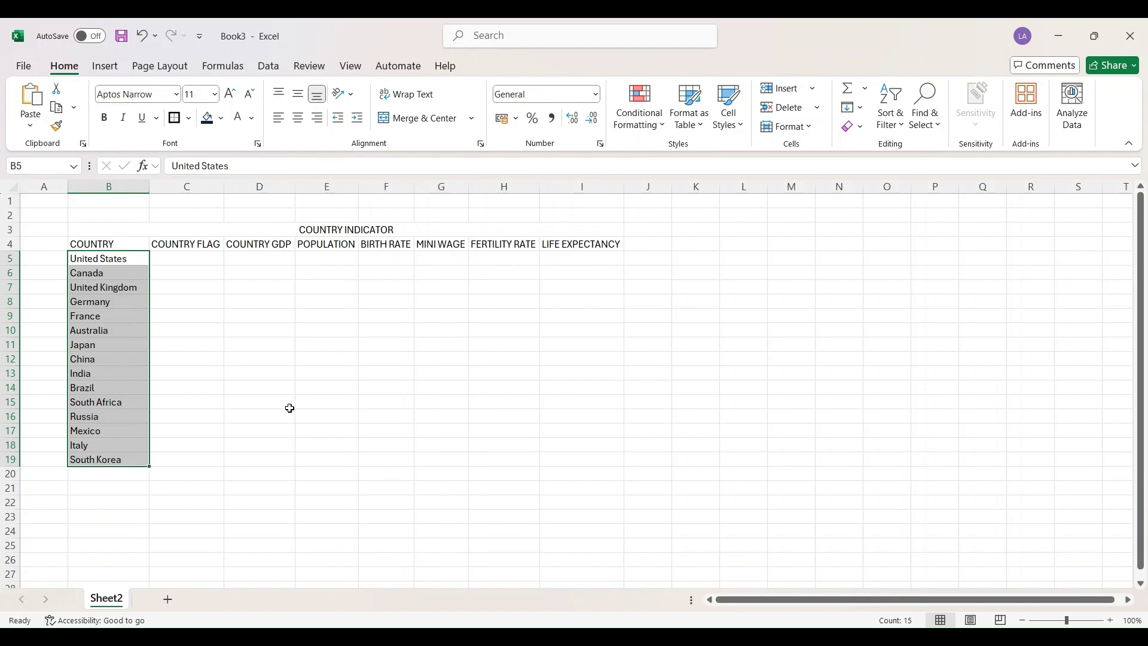
{"action": "left_click", "coordinate": [290, 408]}
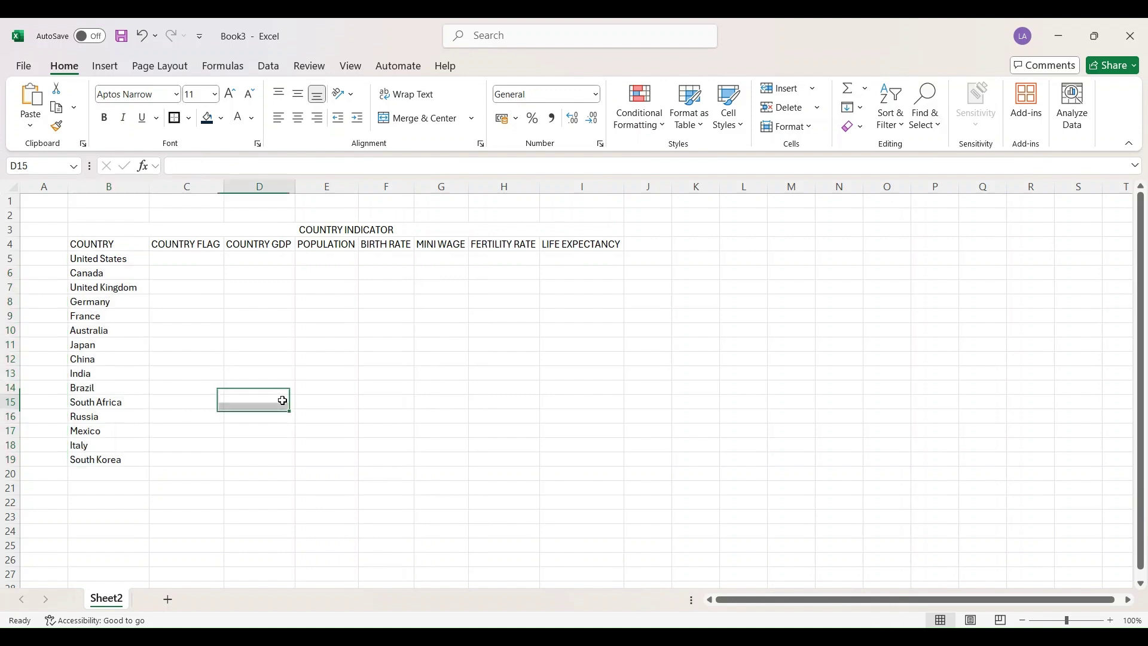
{"action": "key", "text": "alt+Tab"}
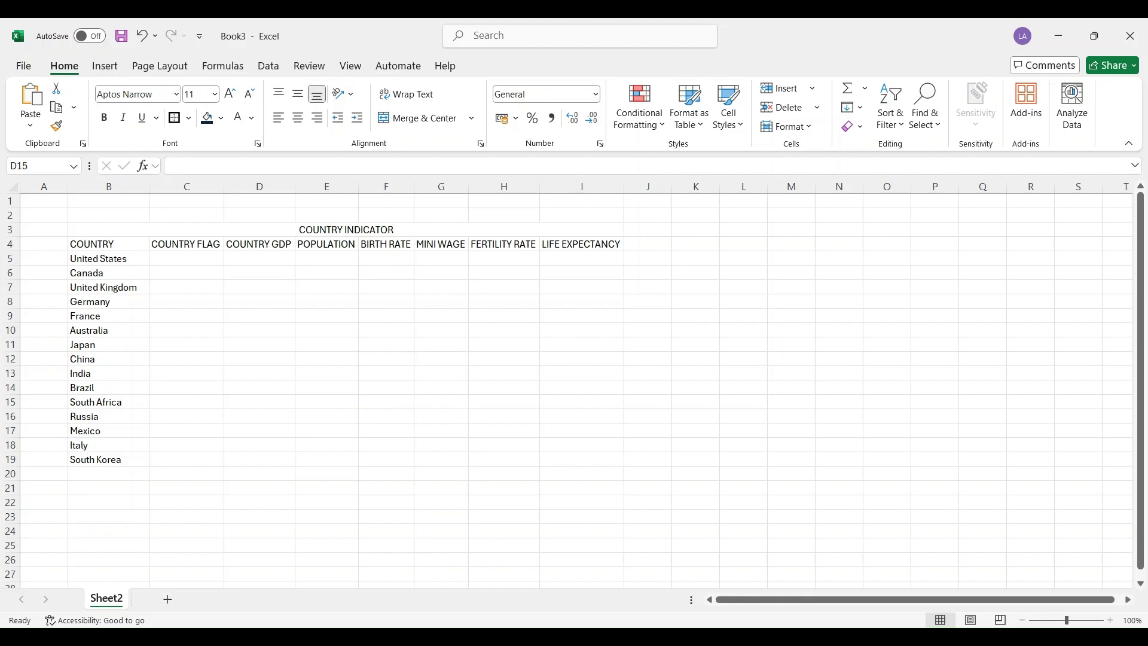
Convert the countries in B5:B19 to the Geography data type and extract their Image field into C5:C19 as flags
{"action": "left_click_drag", "start_coordinate": [99, 258], "coordinate": [87, 457]}
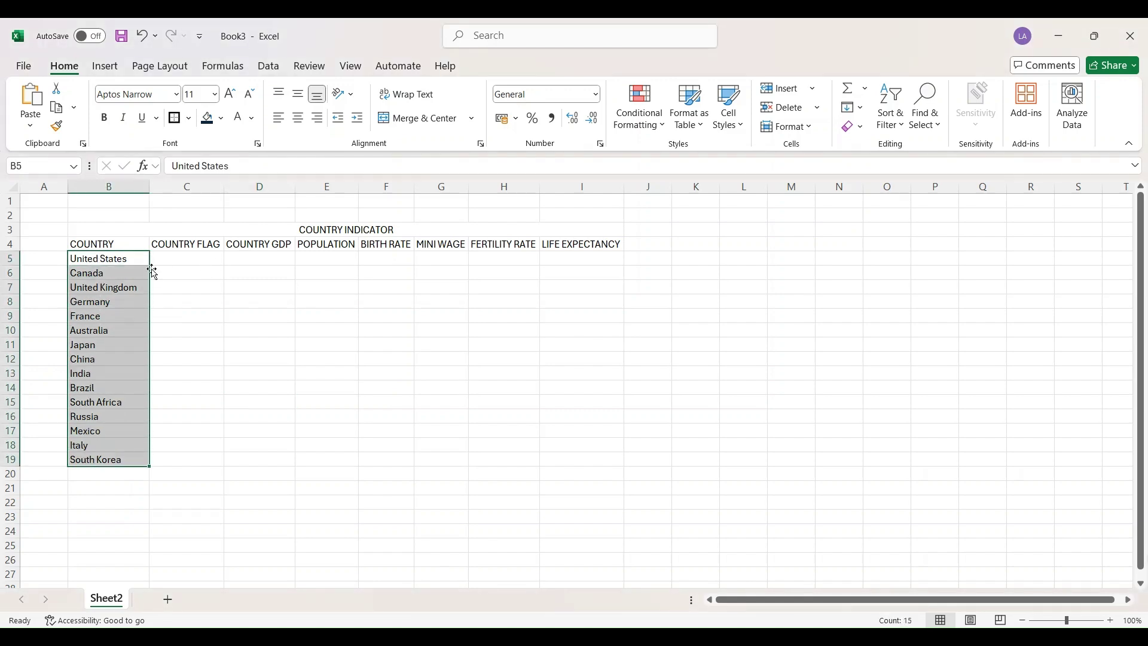
{"action": "left_click", "coordinate": [269, 66]}
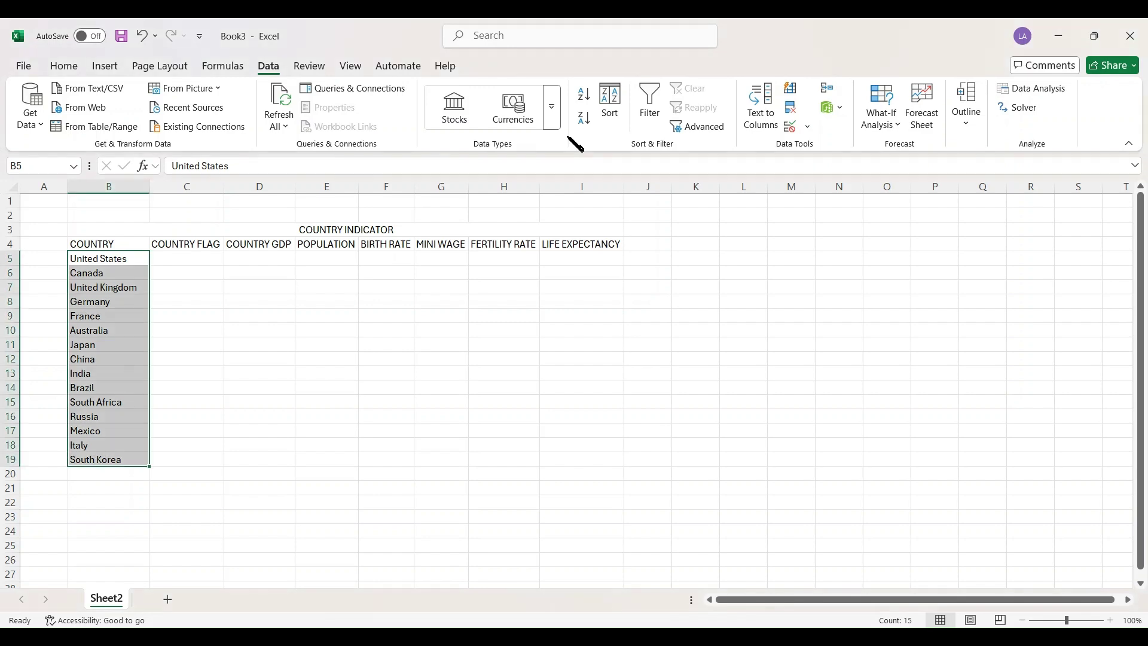
{"action": "left_click", "coordinate": [550, 200]}
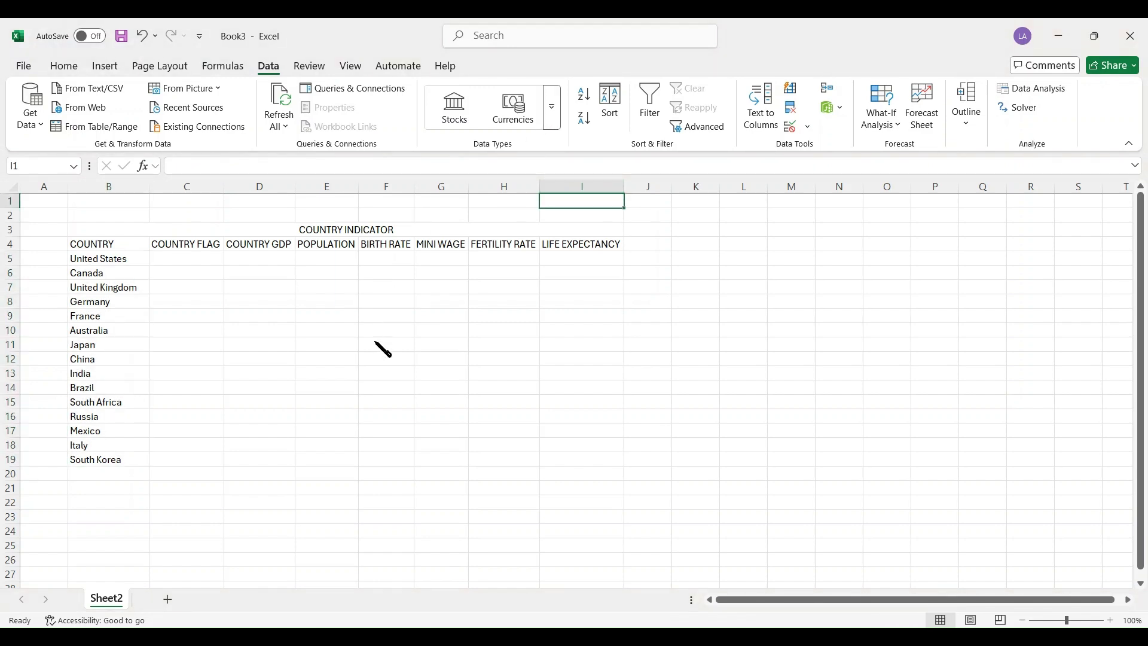
{"action": "left_click_drag", "start_coordinate": [100, 261], "coordinate": [109, 458]}
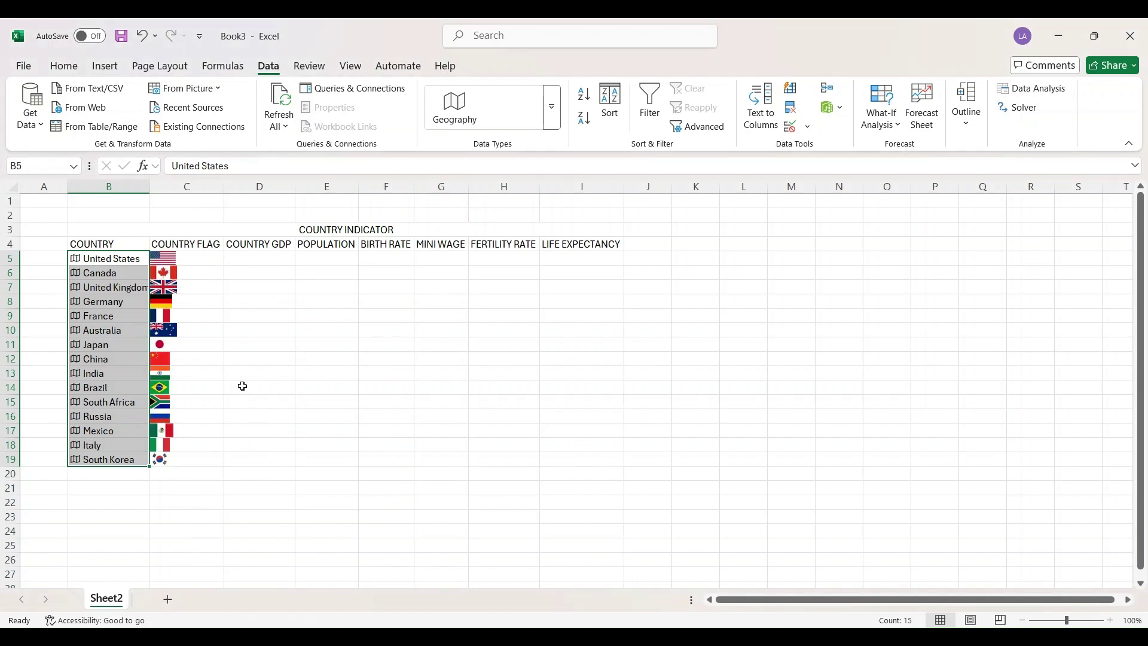
Center the flag images horizontally in C5:C19
{"action": "left_click_drag", "start_coordinate": [192, 262], "coordinate": [177, 461]}
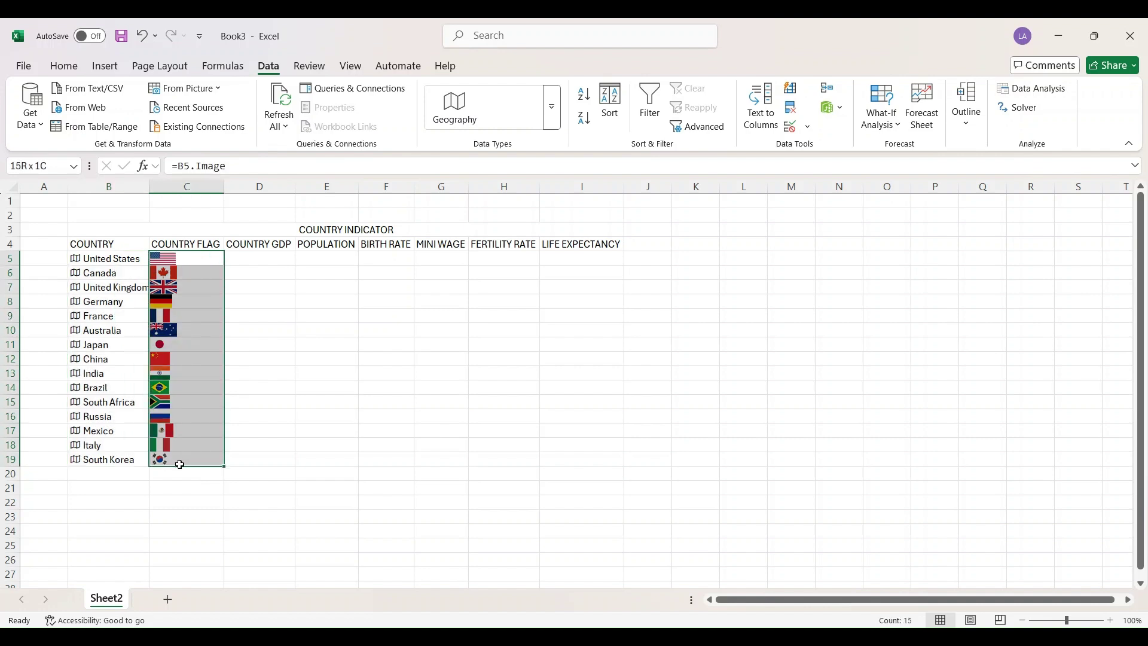
{"action": "left_click", "coordinate": [67, 66]}
{"action": "left_click", "coordinate": [298, 118]}
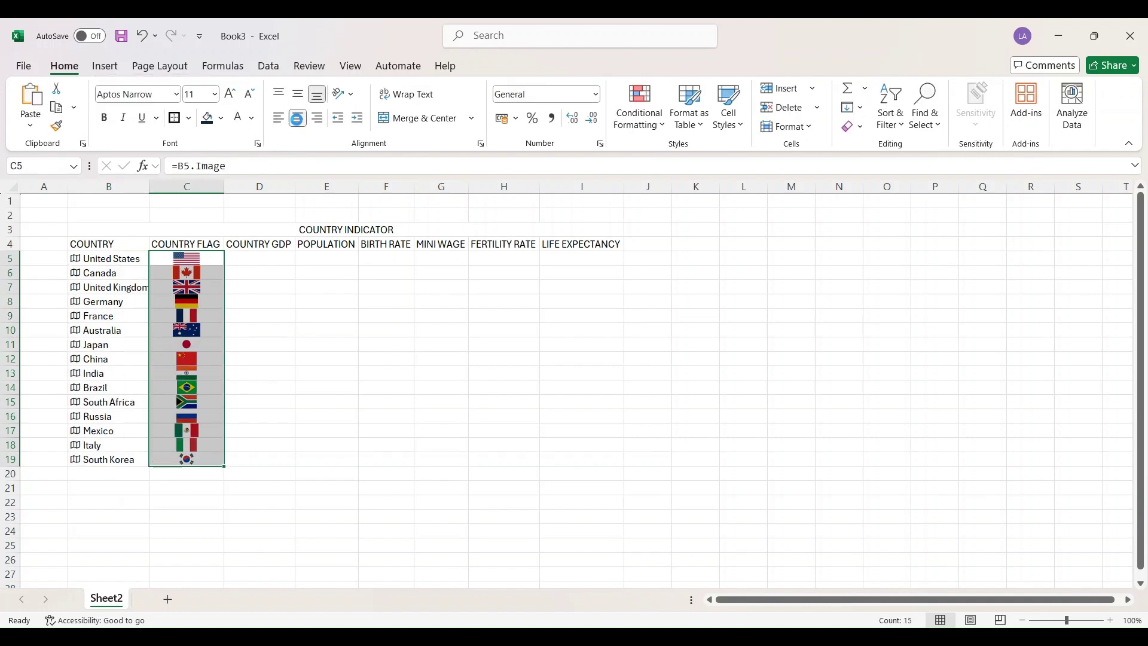
Extract the GDP field of B5 into D5, autofit column D, and fill the formula down to D19
{"action": "left_click", "coordinate": [250, 263]}
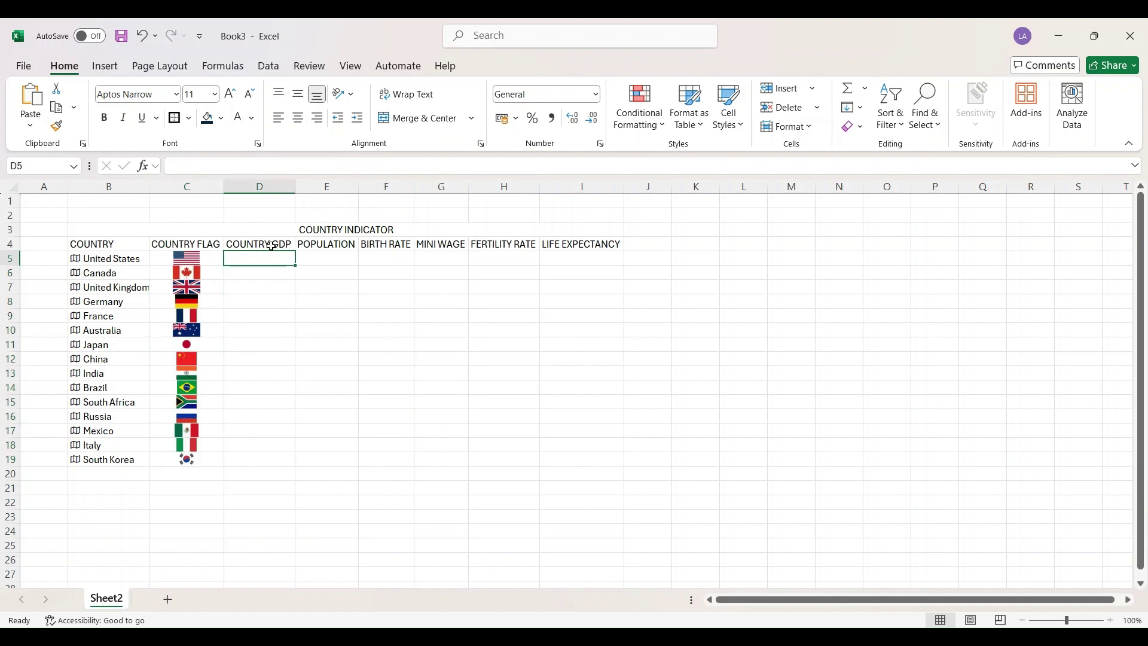
{"action": "left_click", "coordinate": [125, 259]}
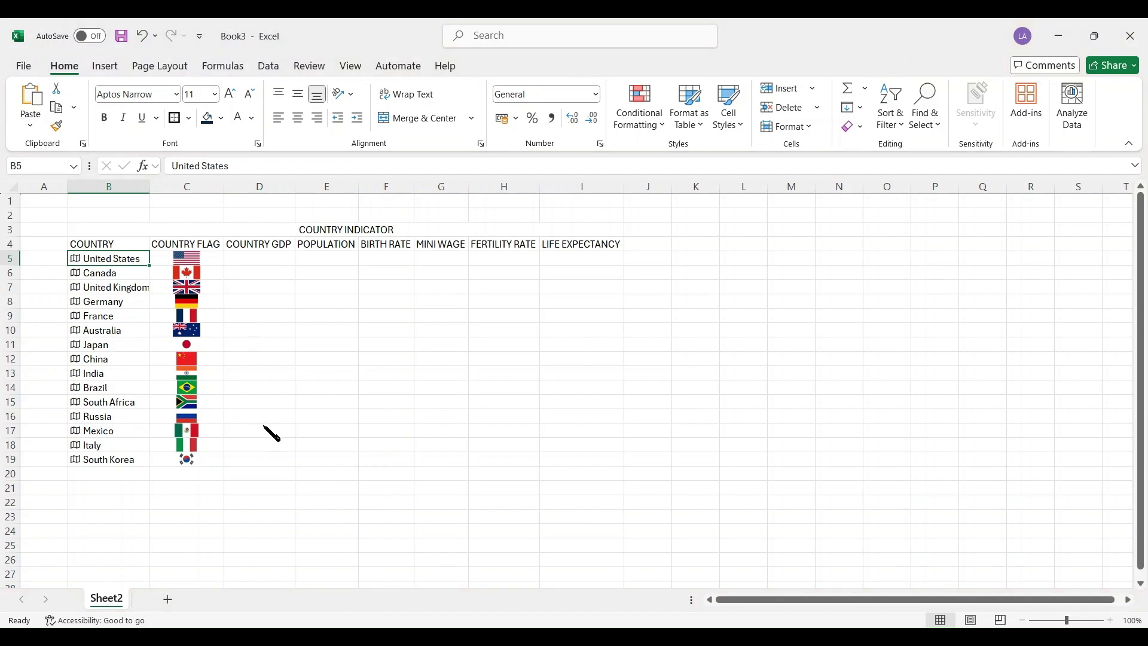
{"action": "double_click", "coordinate": [297, 193]}
{"action": "left_click_drag", "start_coordinate": [300, 260], "coordinate": [296, 457]}
{"action": "left_click", "coordinate": [397, 345]}
{"action": "left_click", "coordinate": [308, 262]}
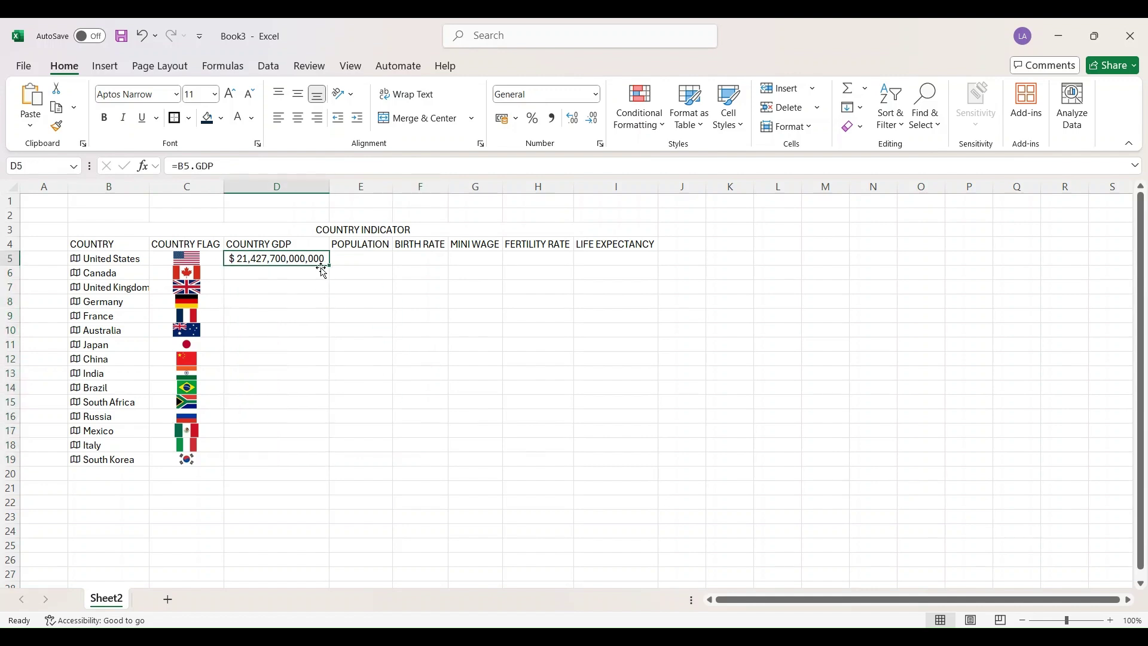
{"action": "left_click_drag", "start_coordinate": [329, 265], "coordinate": [330, 468]}
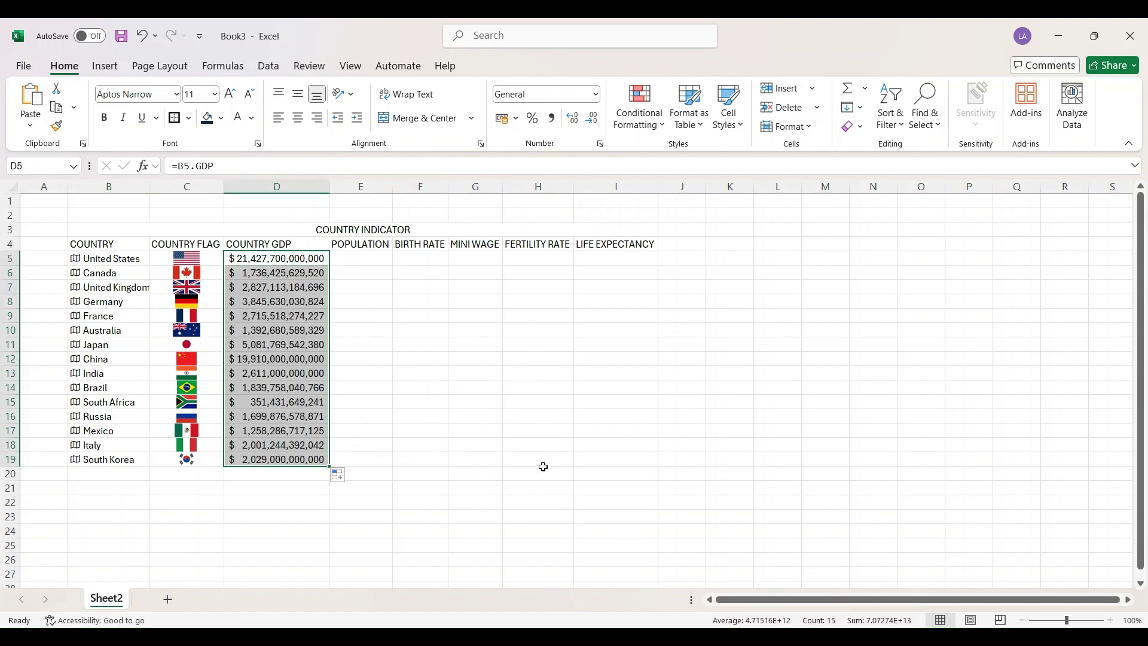
Extract the Population field of B5 into E5, fill it down to E19, and autofit column E
{"action": "left_click", "coordinate": [362, 259]}
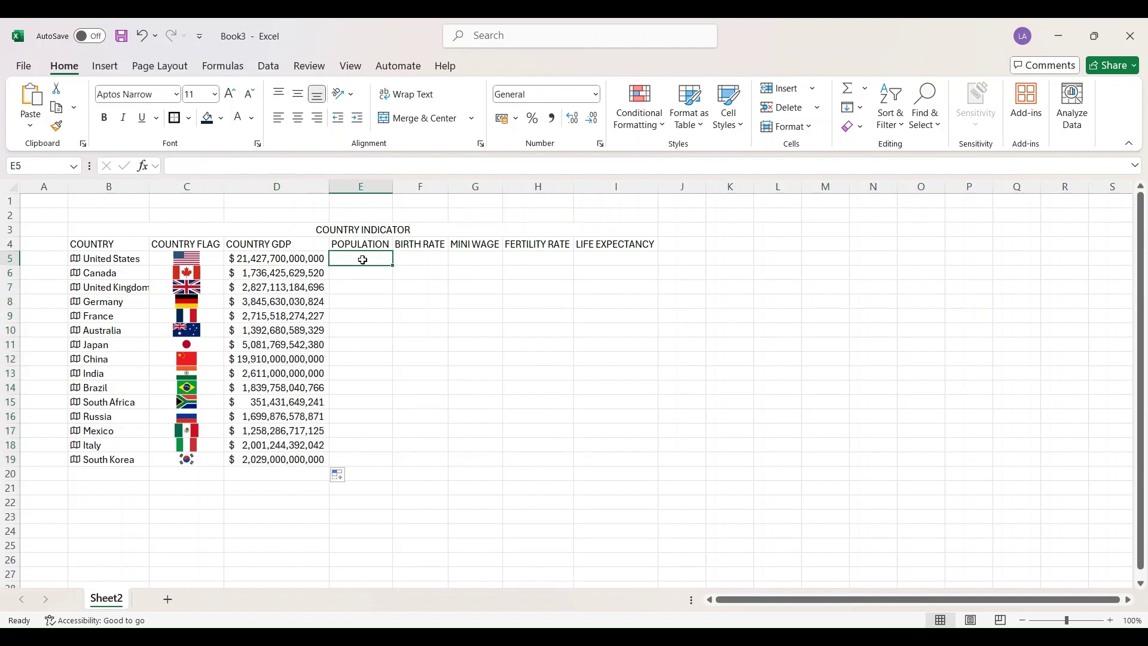
{"action": "left_click", "coordinate": [116, 258]}
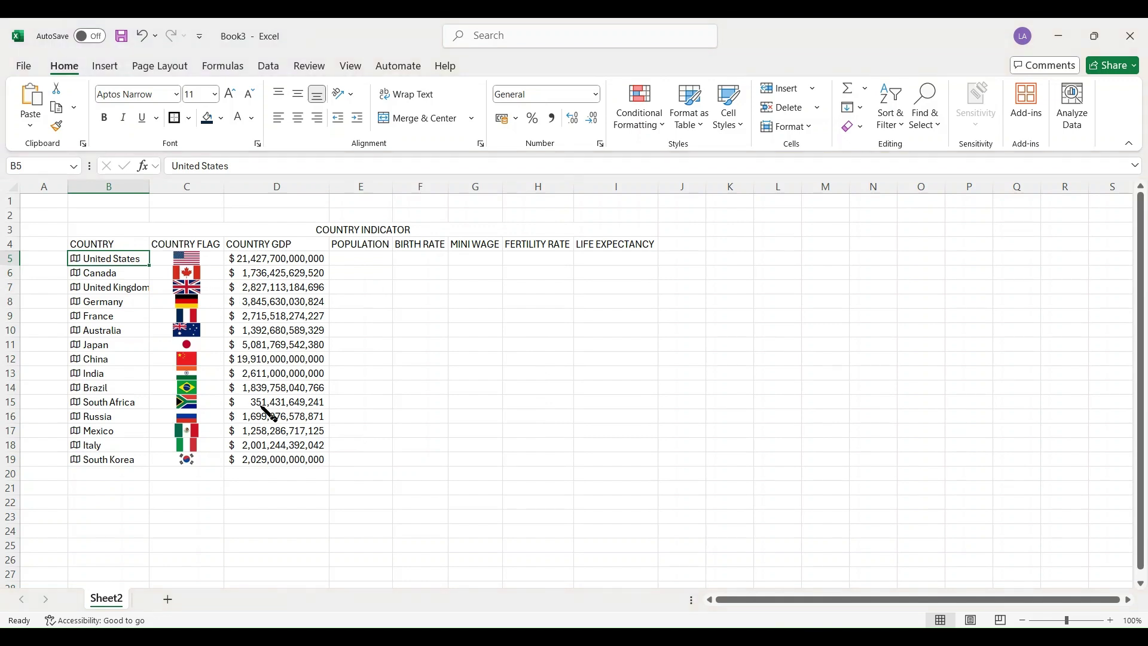
{"action": "left_click", "coordinate": [196, 539]}
{"action": "left_click", "coordinate": [385, 264]}
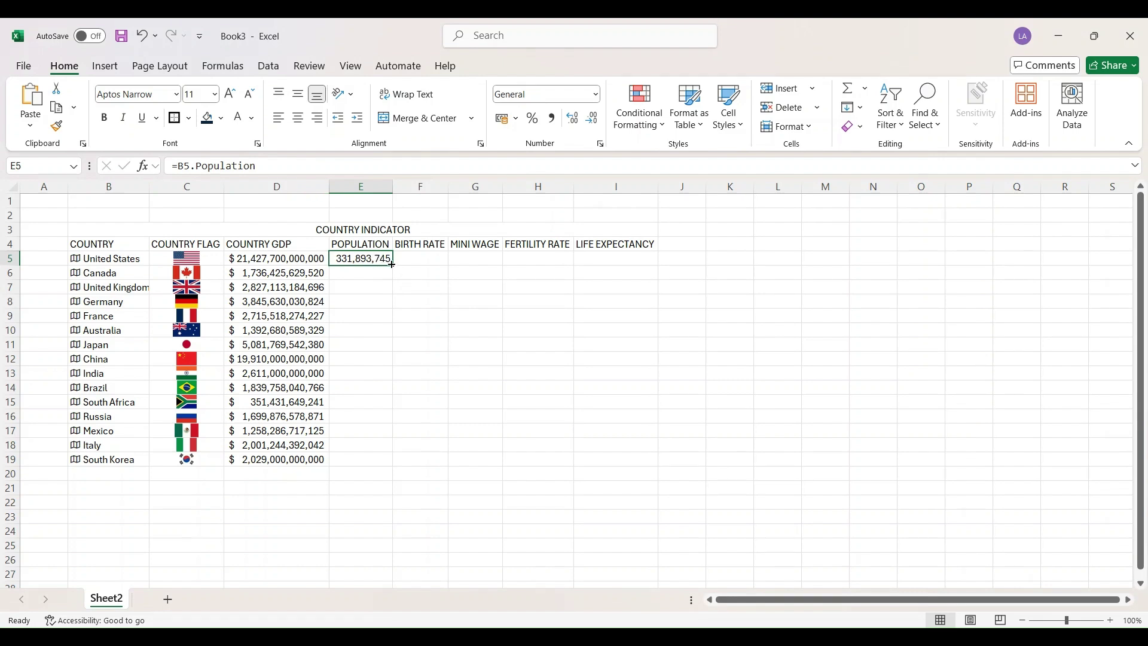
{"action": "left_click_drag", "start_coordinate": [392, 264], "coordinate": [403, 464]}
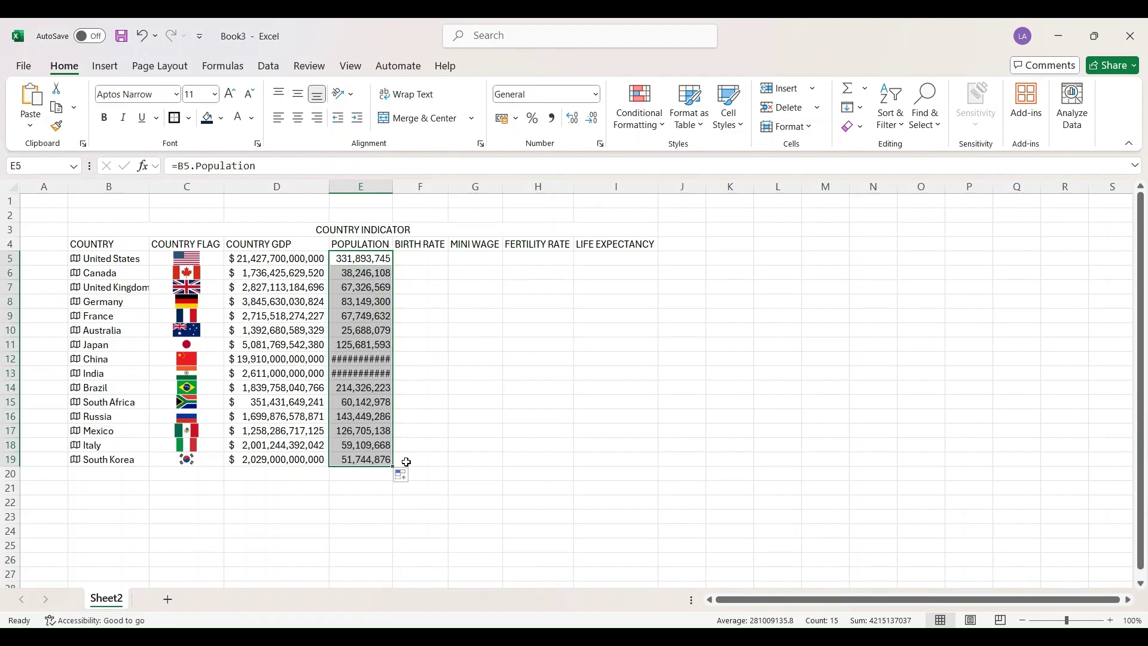
{"action": "double_click", "coordinate": [391, 185]}
Extract the Birth rate field of B5 into F5 and fill the formula down to F19
{"action": "left_click", "coordinate": [425, 256]}
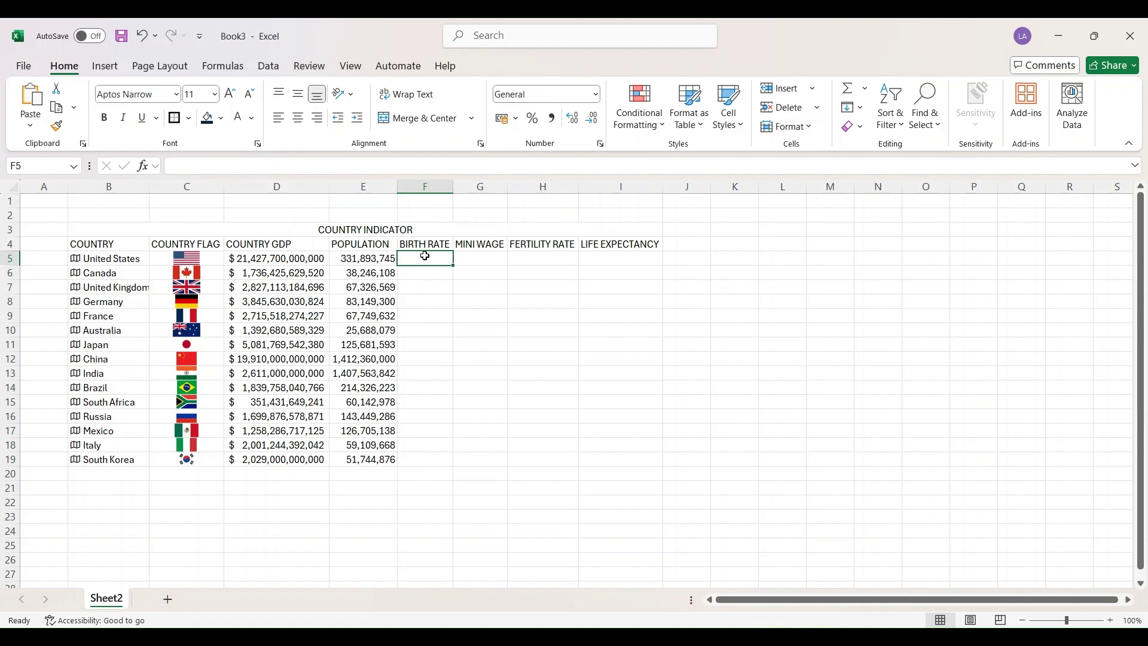
{"action": "left_click", "coordinate": [133, 259]}
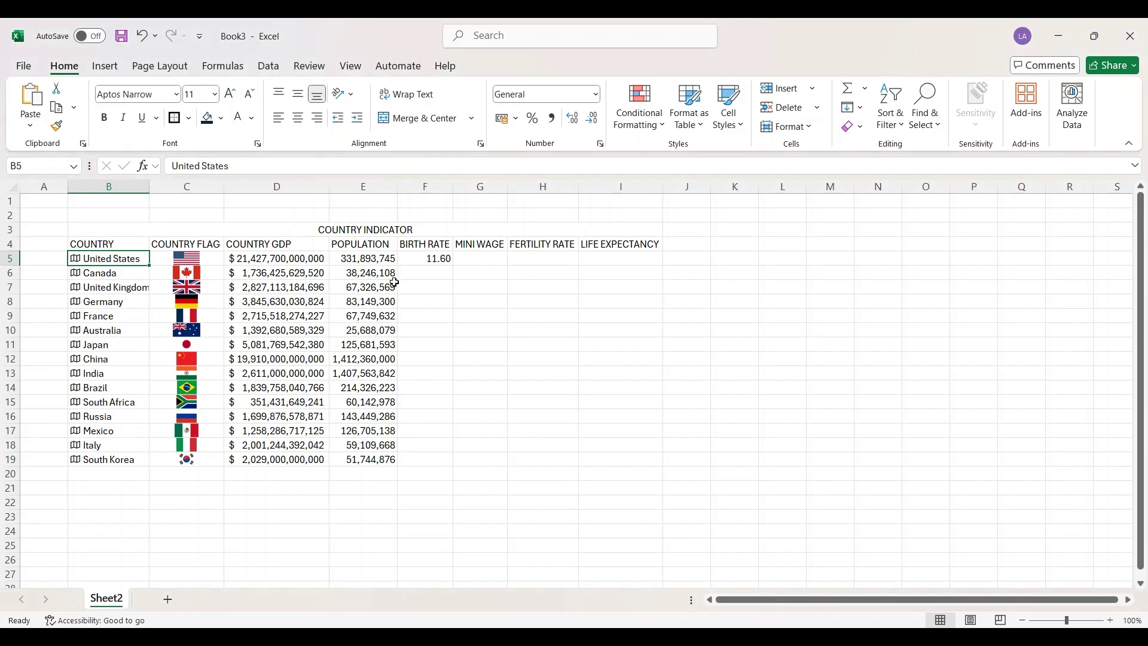
{"action": "left_click", "coordinate": [434, 260]}
{"action": "left_click_drag", "start_coordinate": [454, 264], "coordinate": [474, 464]}
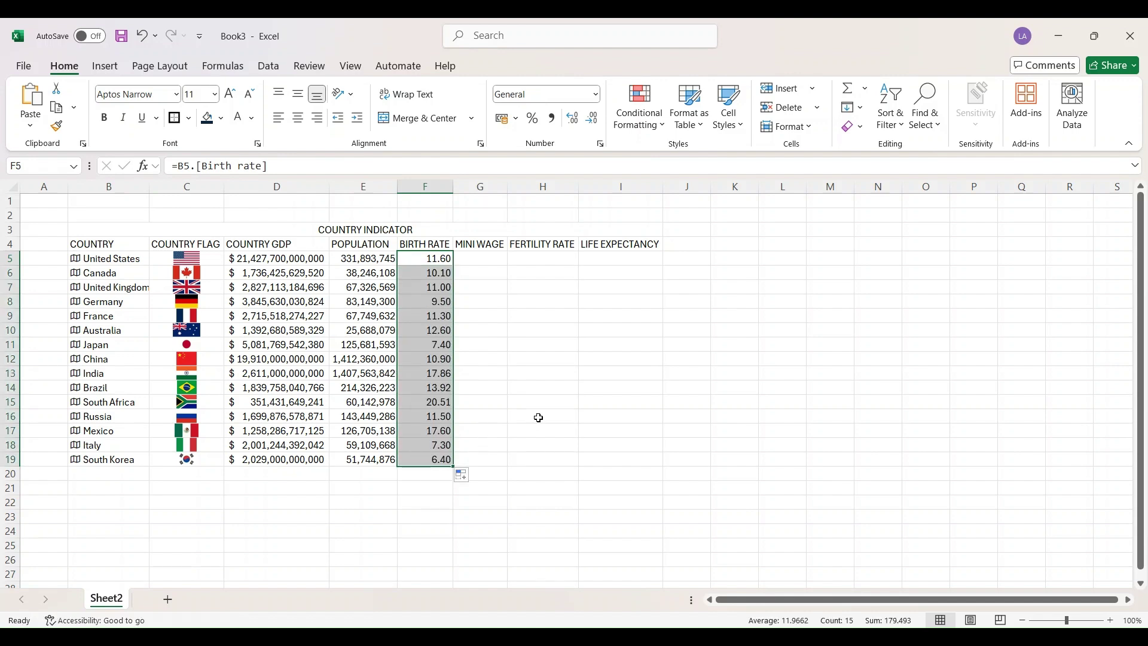
Extract the Minimum wage field of B5 into G5 and fill the formula down to G19
{"action": "left_click", "coordinate": [472, 258]}
{"action": "left_click", "coordinate": [126, 262]}
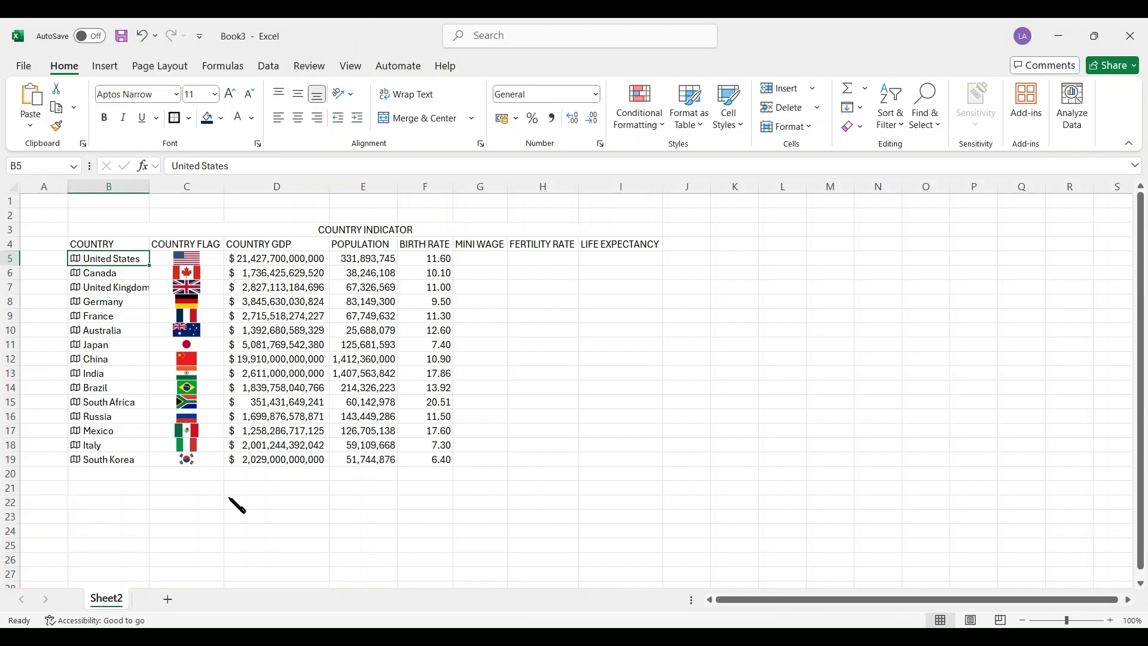
{"action": "left_click", "coordinate": [485, 259]}
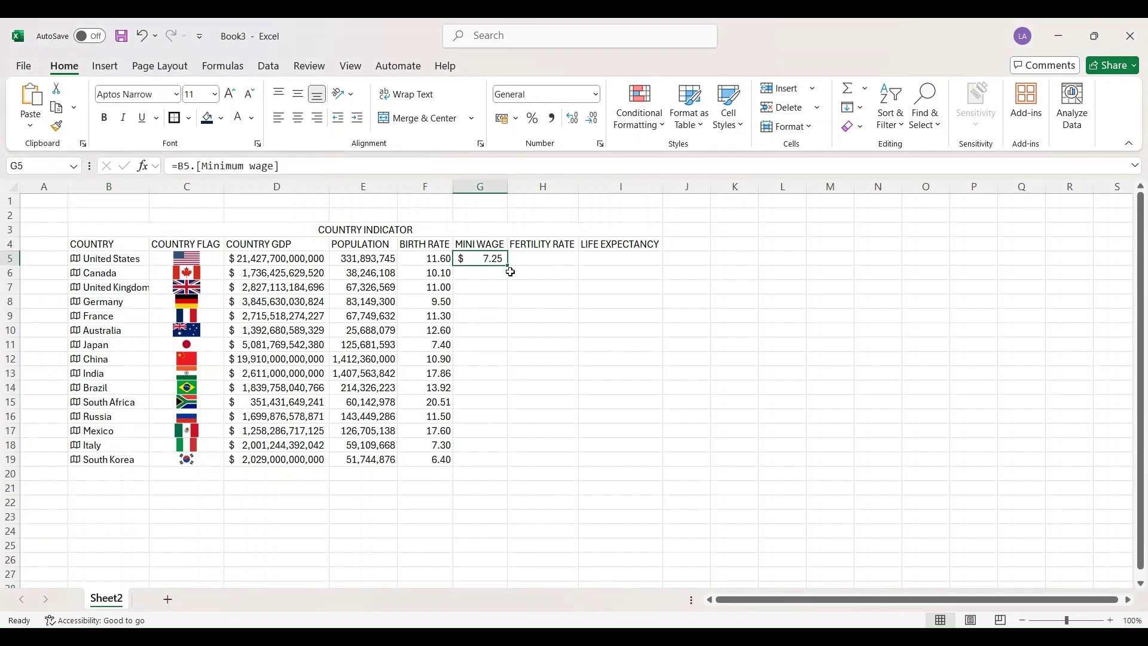
{"action": "left_click_drag", "start_coordinate": [506, 264], "coordinate": [514, 469]}
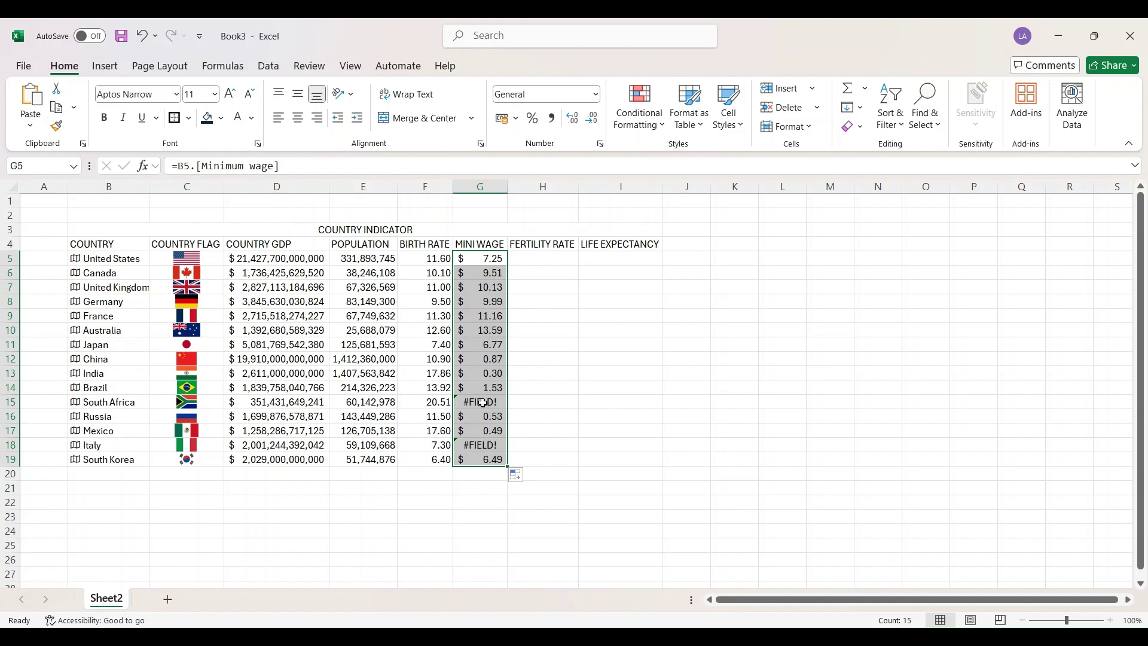
Extract the Fertility rate field of B5 into H5, fill it down to H19, and center the values
{"action": "left_click", "coordinate": [536, 258]}
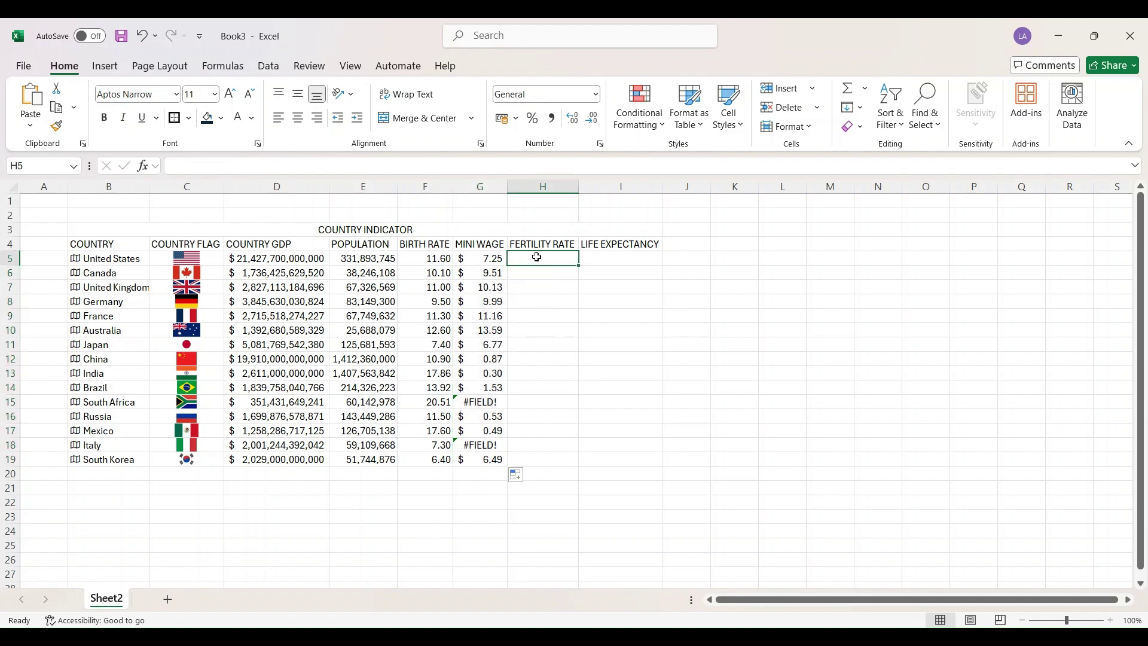
{"action": "left_click", "coordinate": [106, 258]}
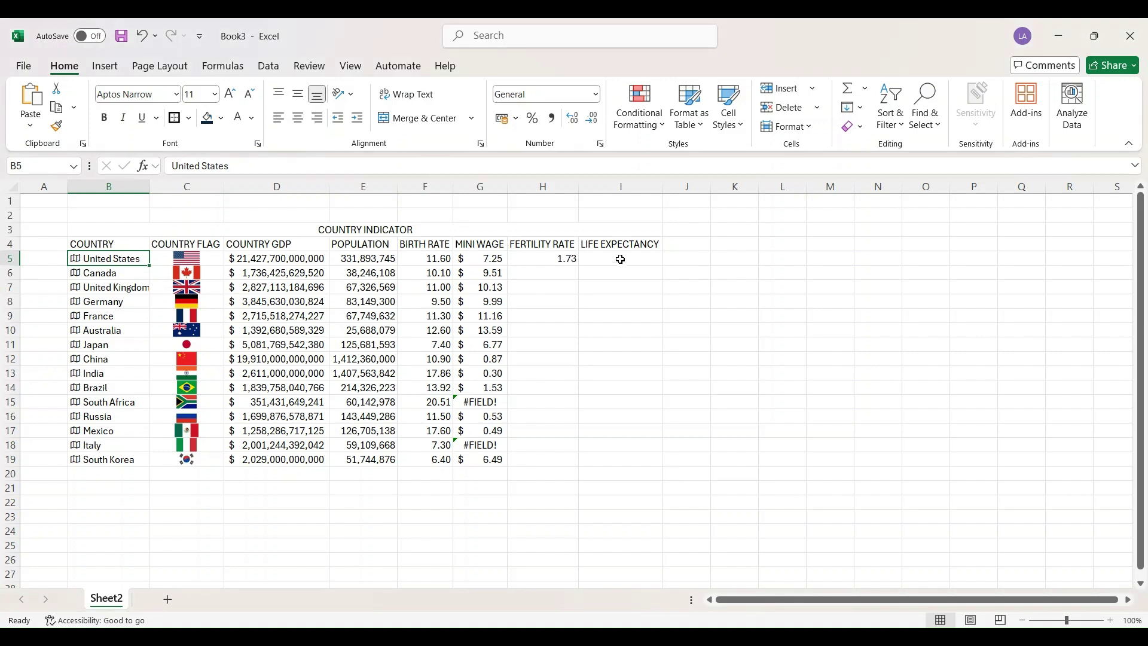
{"action": "left_click", "coordinate": [551, 259]}
{"action": "left_click_drag", "start_coordinate": [579, 265], "coordinate": [591, 464]}
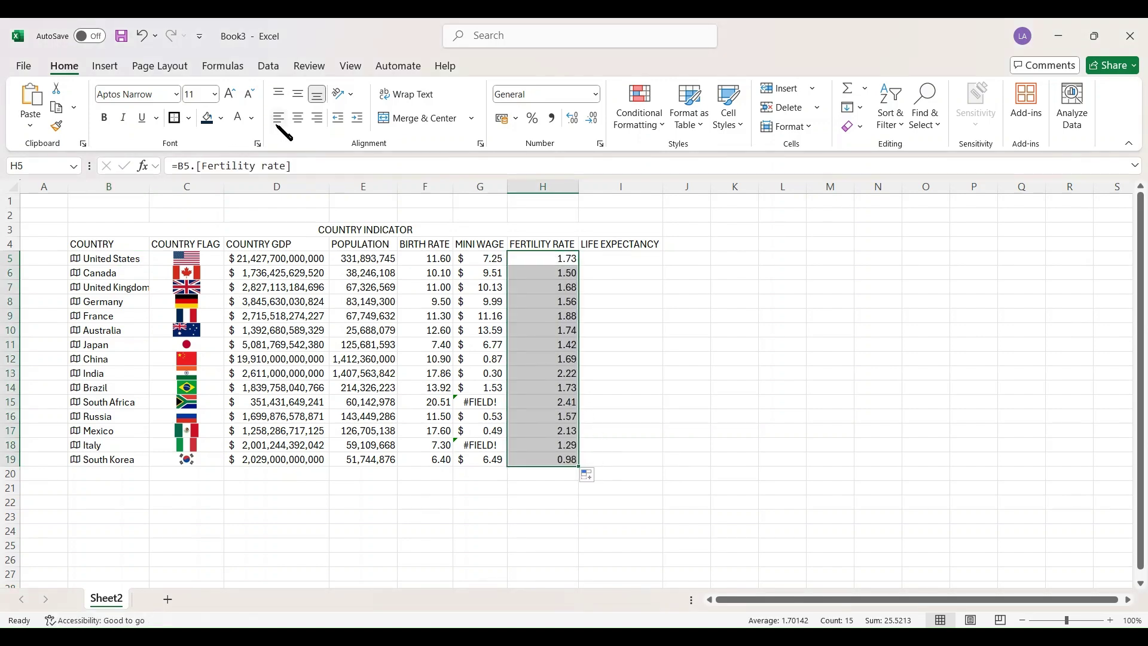
{"action": "left_click", "coordinate": [298, 118]}
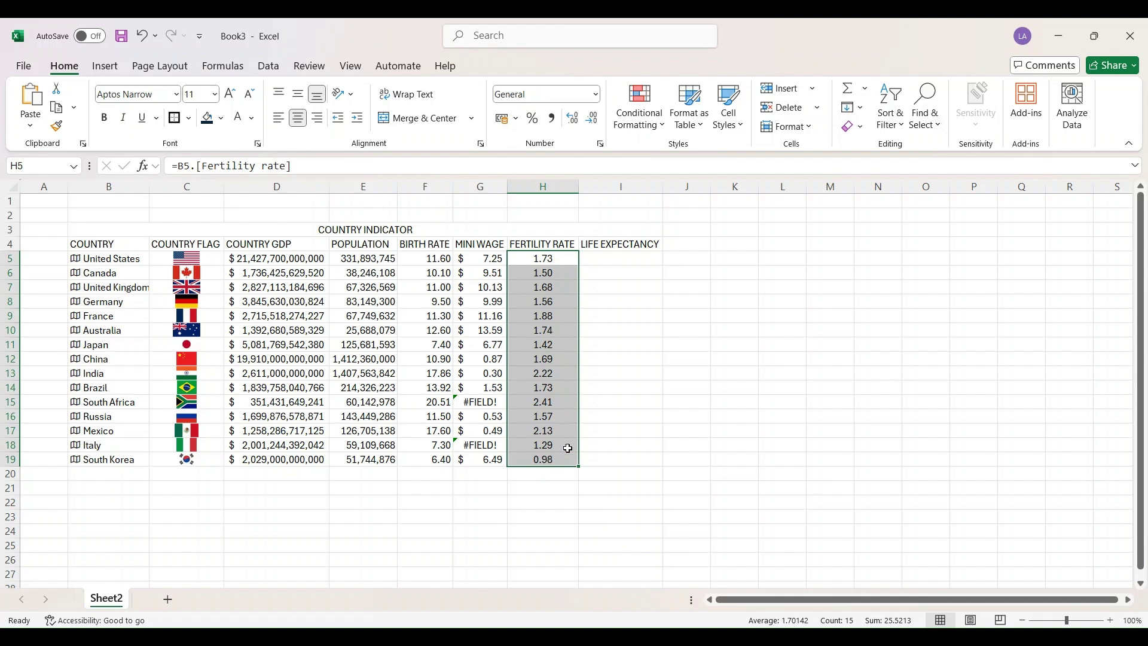
Extract the Life expectancy field of B5 into I5, fill it down to I19, and center the values
{"action": "left_click", "coordinate": [616, 259]}
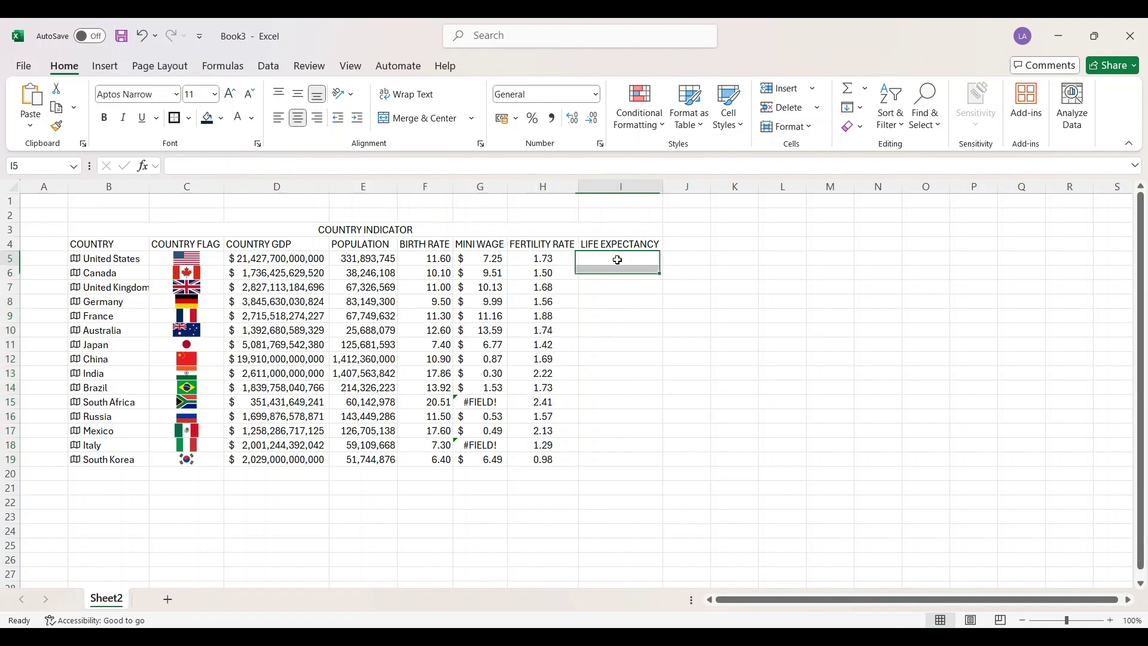
{"action": "left_click", "coordinate": [135, 260]}
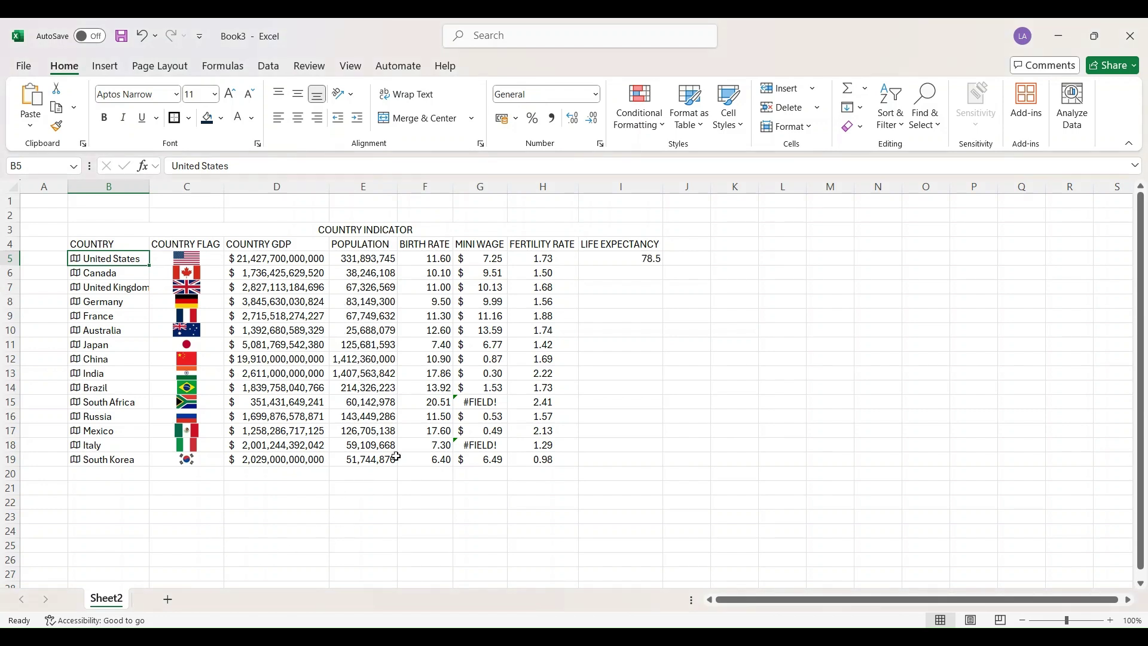
{"action": "left_click", "coordinate": [634, 257]}
{"action": "left_click_drag", "start_coordinate": [663, 266], "coordinate": [667, 467]}
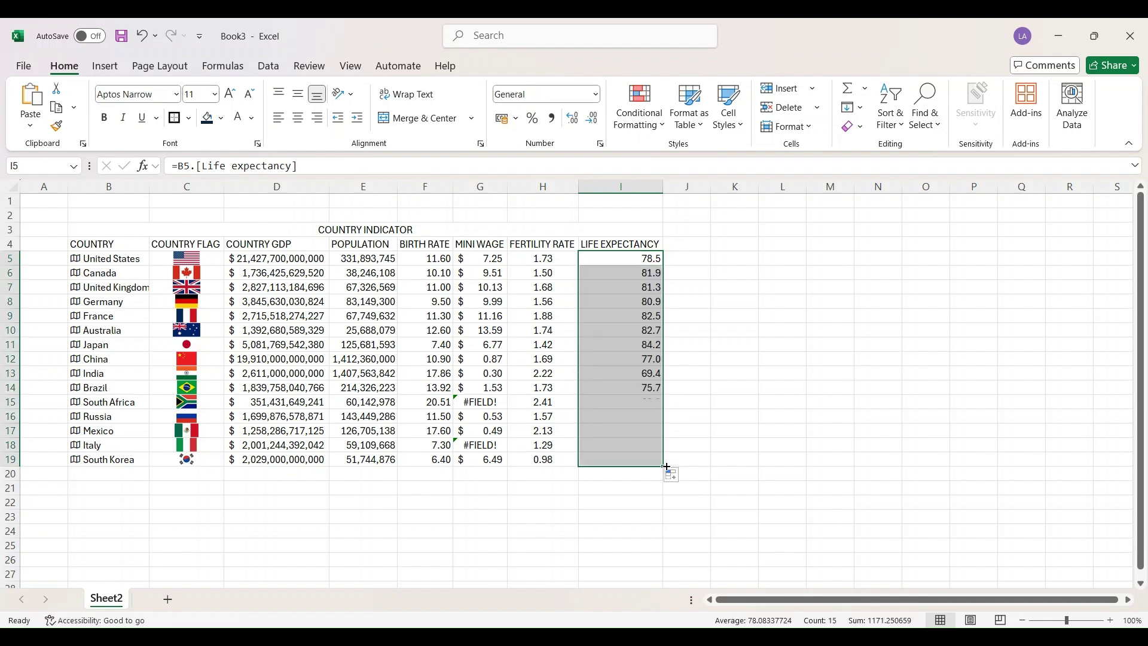
{"action": "left_click", "coordinate": [294, 120]}
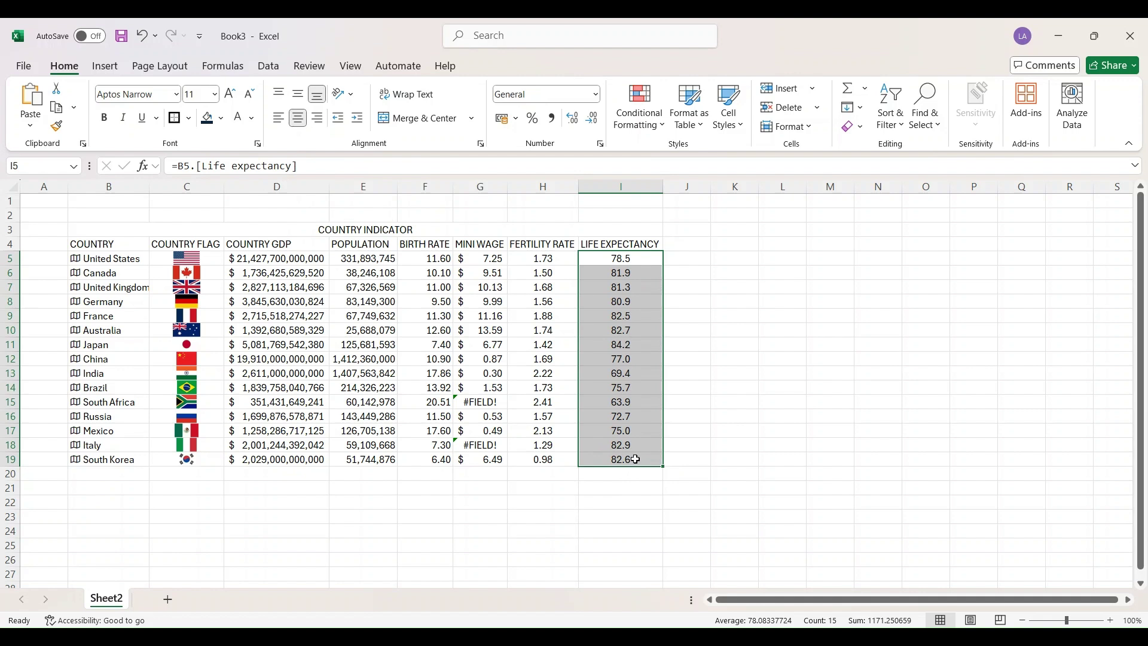
{"action": "left_click", "coordinate": [639, 347]}
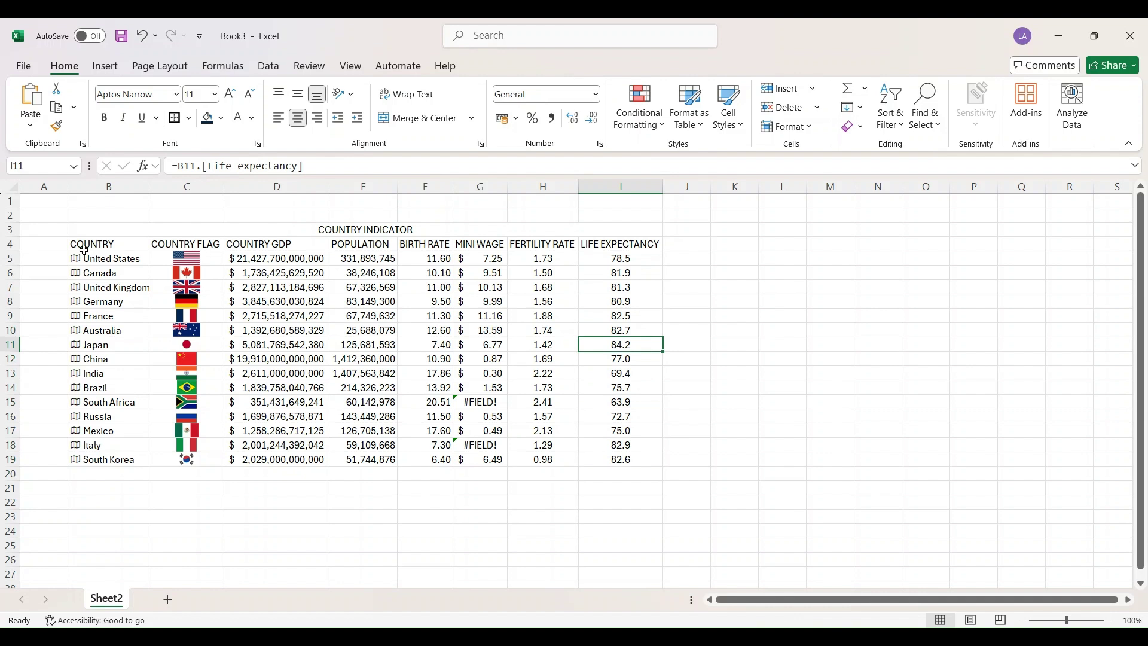
Make the merged COUNTRY INDICATOR title in row 3 bold and enlarge its font size to 26
{"action": "left_click", "coordinate": [238, 229]}
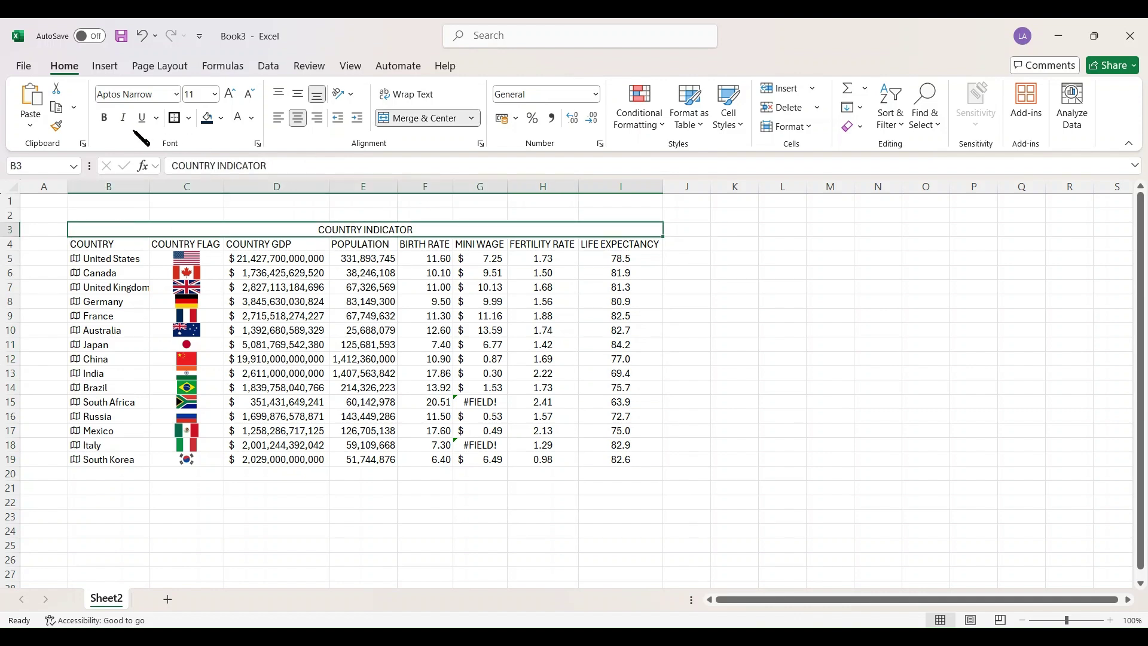
{"action": "left_click", "coordinate": [104, 118]}
{"action": "left_click", "coordinate": [230, 94]}
{"action": "left_click", "coordinate": [230, 95]}
{"action": "left_click", "coordinate": [231, 95]}
{"action": "left_click", "coordinate": [231, 94]}
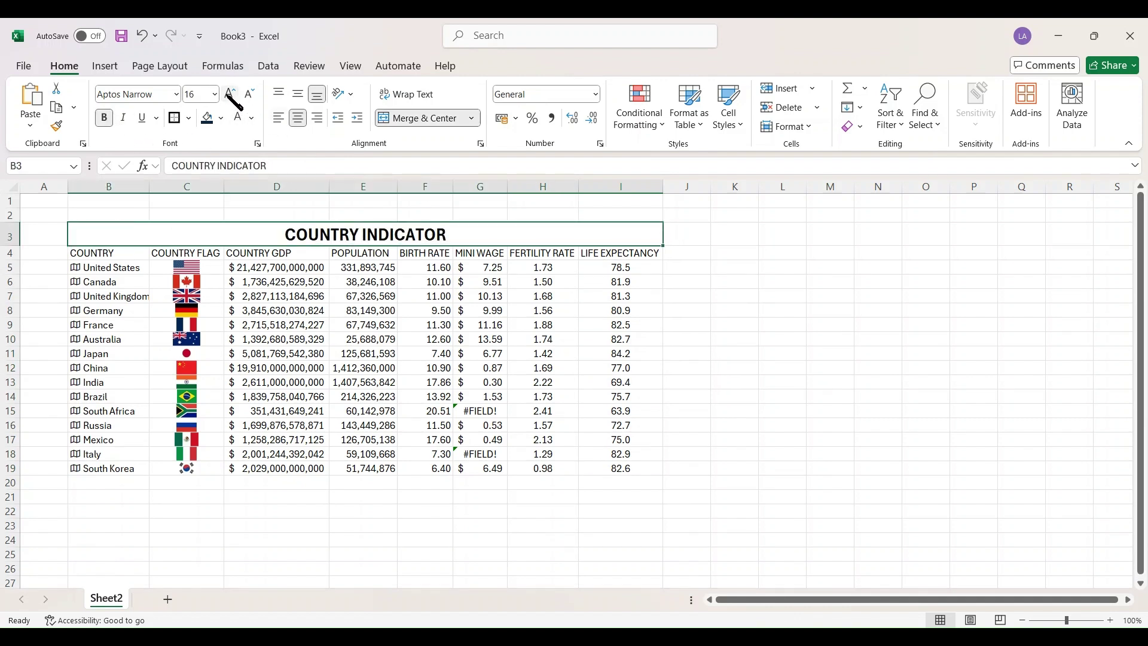
{"action": "left_click", "coordinate": [231, 94]}
{"action": "left_click", "coordinate": [230, 94]}
{"action": "left_click", "coordinate": [230, 94]}
{"action": "left_click", "coordinate": [231, 95]}
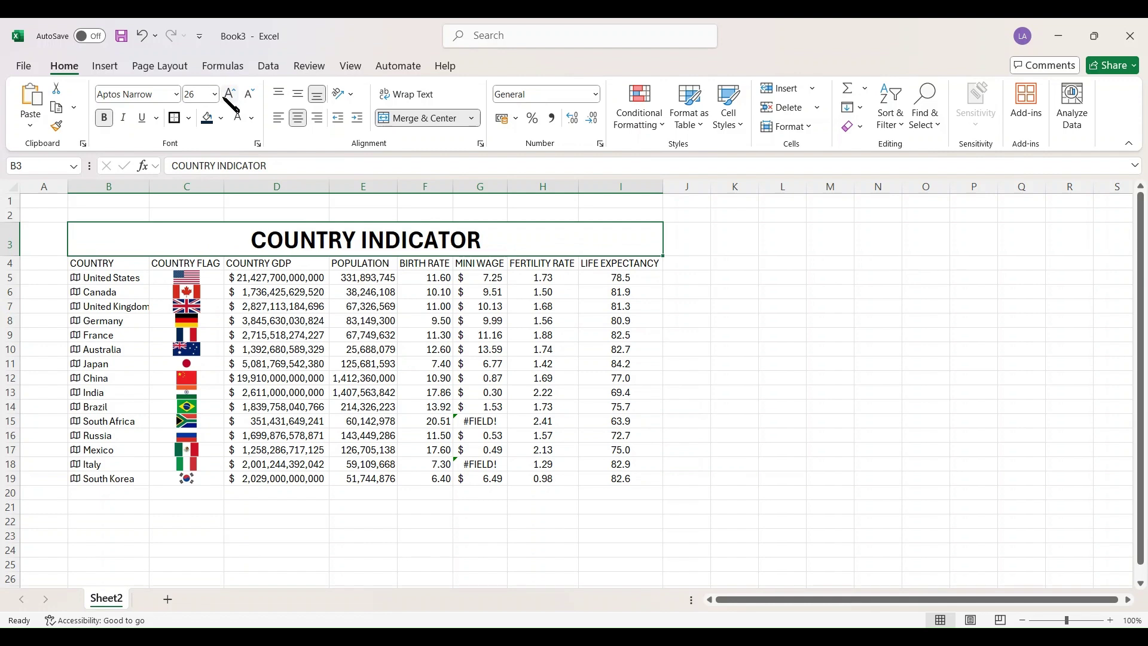
Add a border around the merged COUNTRY INDICATOR title cell
{"action": "left_click", "coordinate": [188, 121]}
{"action": "mouse_move", "coordinate": [77, 262]}
{"action": "left_mouse_down"}
{"action": "mouse_move", "coordinate": [102, 239]}
{"action": "mouse_move", "coordinate": [553, 466]}
{"action": "mouse_move", "coordinate": [552, 478]}
{"action": "left_mouse_up"}
{"action": "left_click", "coordinate": [991, 422]}
Remove all borders from the entire sheet and fill every cell with white
{"action": "left_click", "coordinate": [9, 186]}
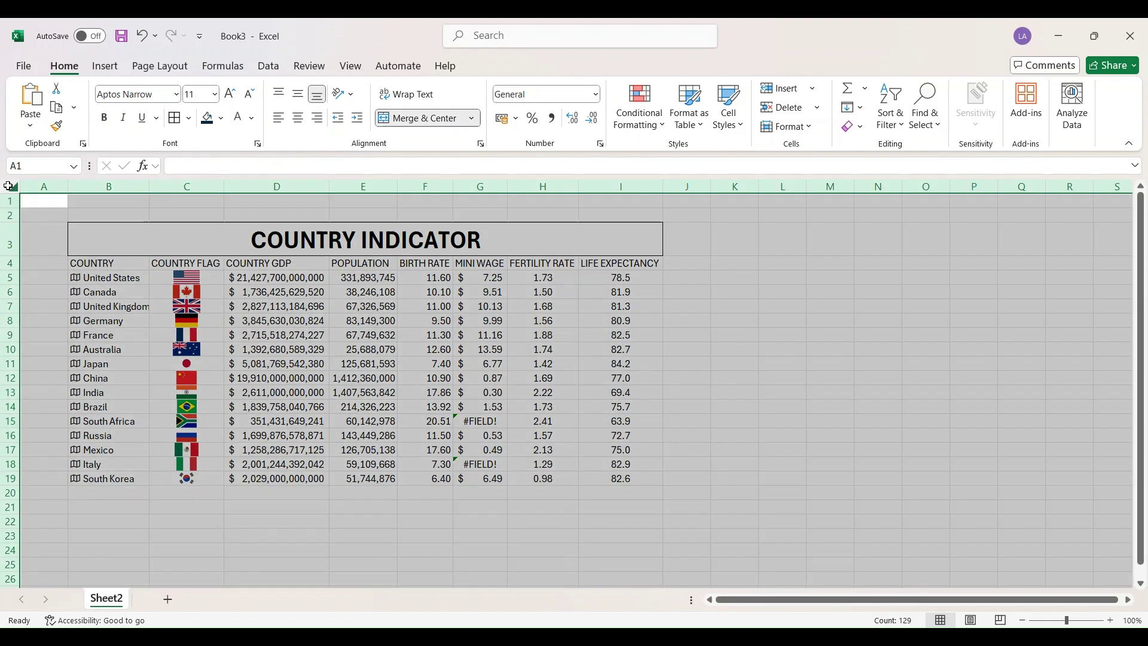
{"action": "left_click", "coordinate": [190, 119]}
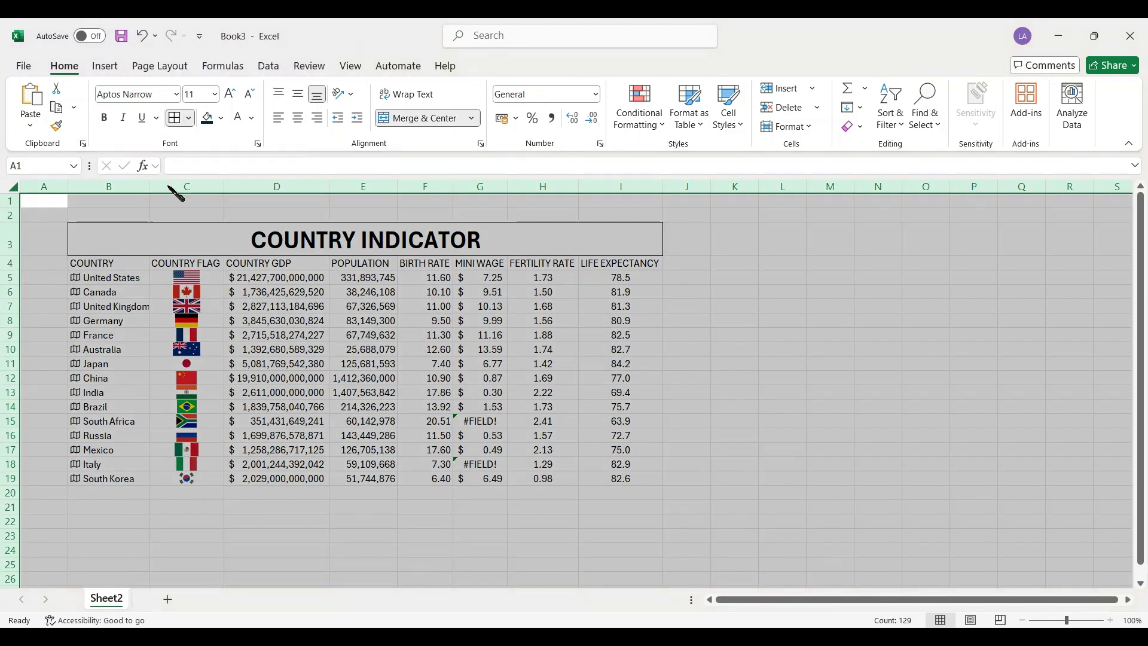
{"action": "left_click", "coordinate": [216, 201]}
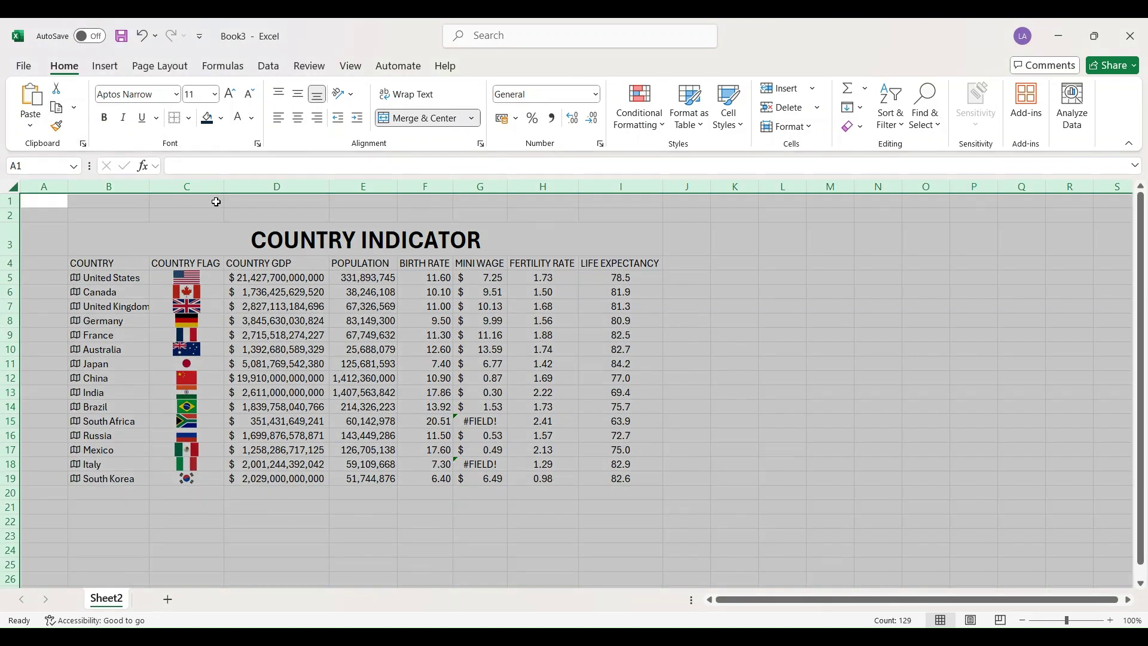
{"action": "left_click", "coordinate": [219, 121]}
{"action": "left_click", "coordinate": [214, 187]}
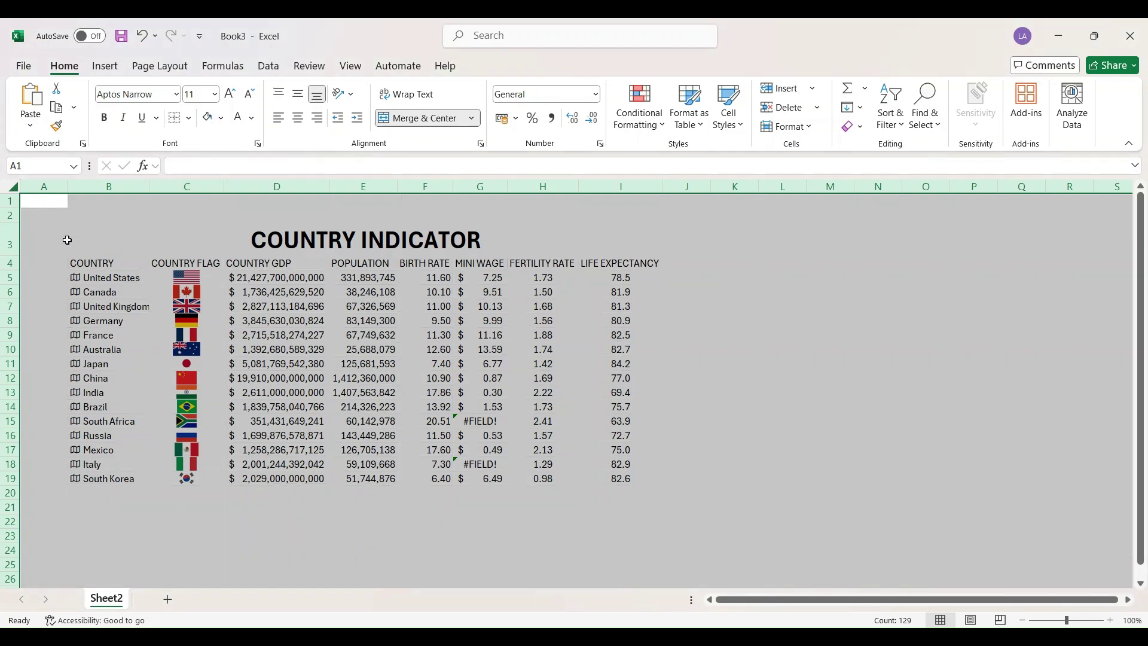
Apply all borders to the table range B3:I19, including the title row
{"action": "left_click_drag", "start_coordinate": [67, 240], "coordinate": [435, 478]}
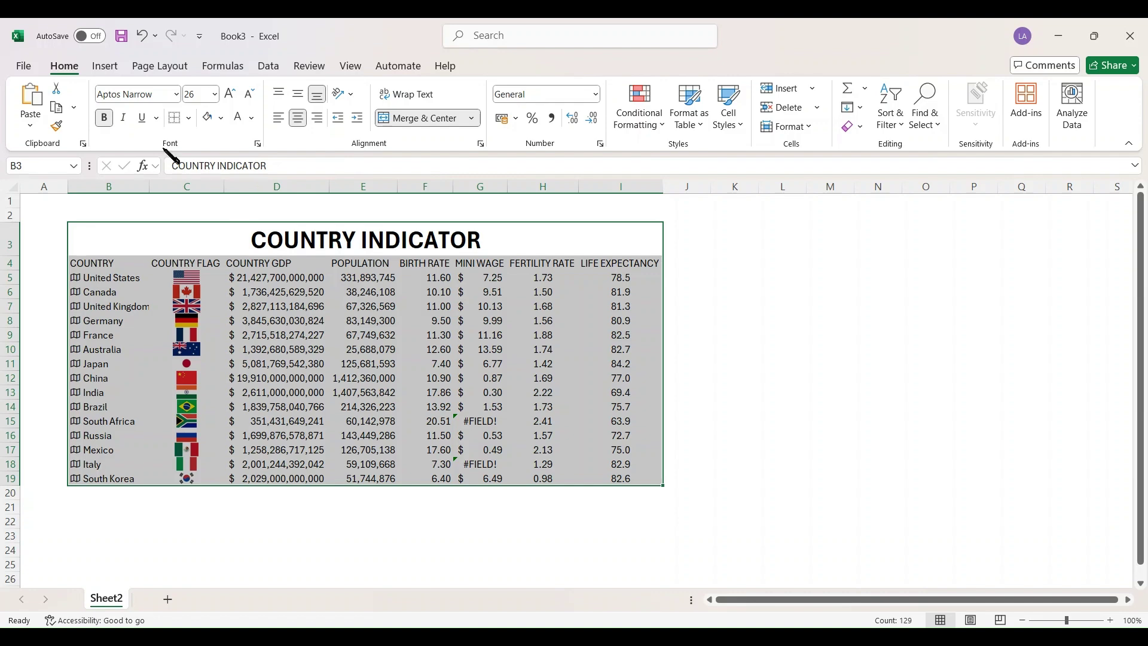
{"action": "left_click", "coordinate": [179, 118]}
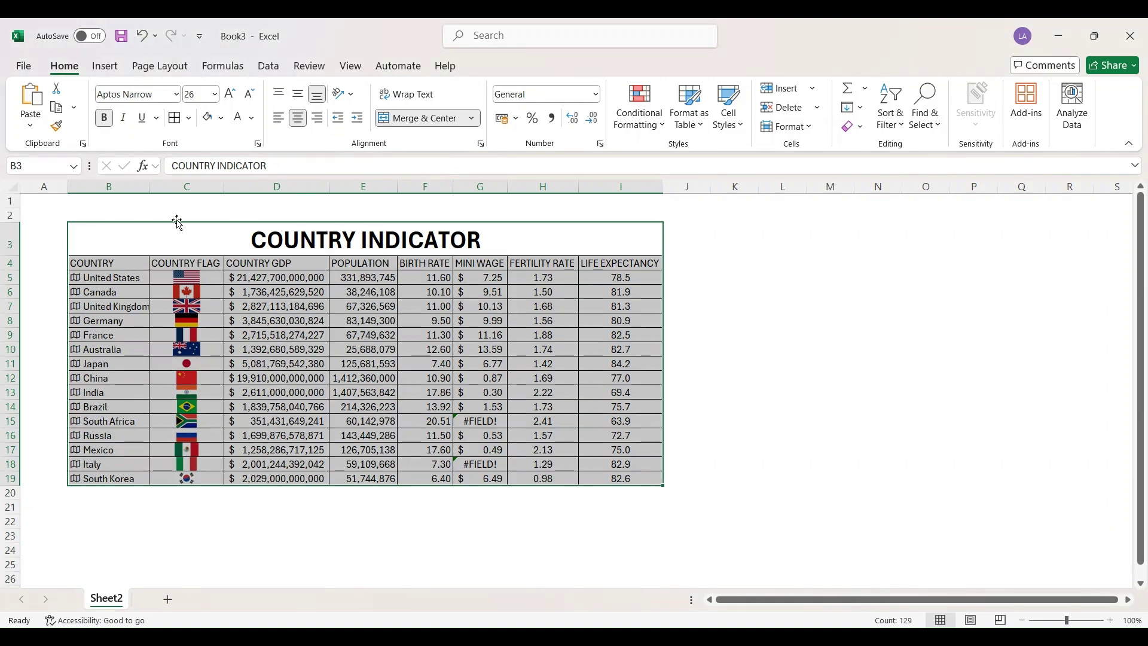
Give the COUNTRY INDICATOR title cell a dark blue fill and white text
{"action": "left_click", "coordinate": [176, 236]}
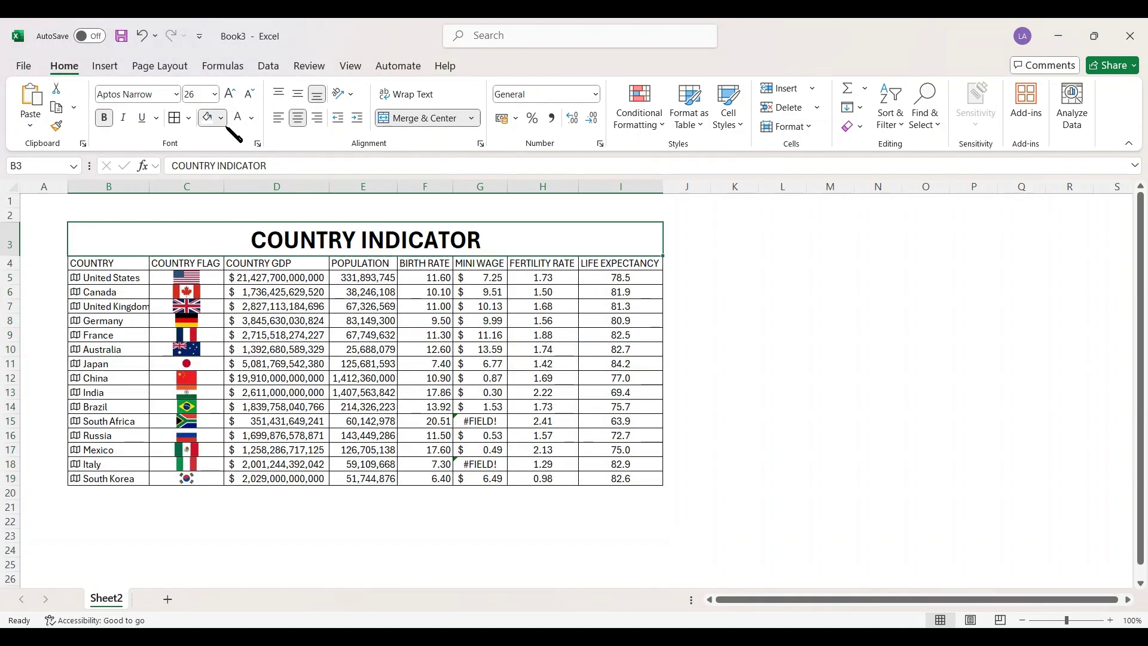
{"action": "left_click", "coordinate": [288, 192]}
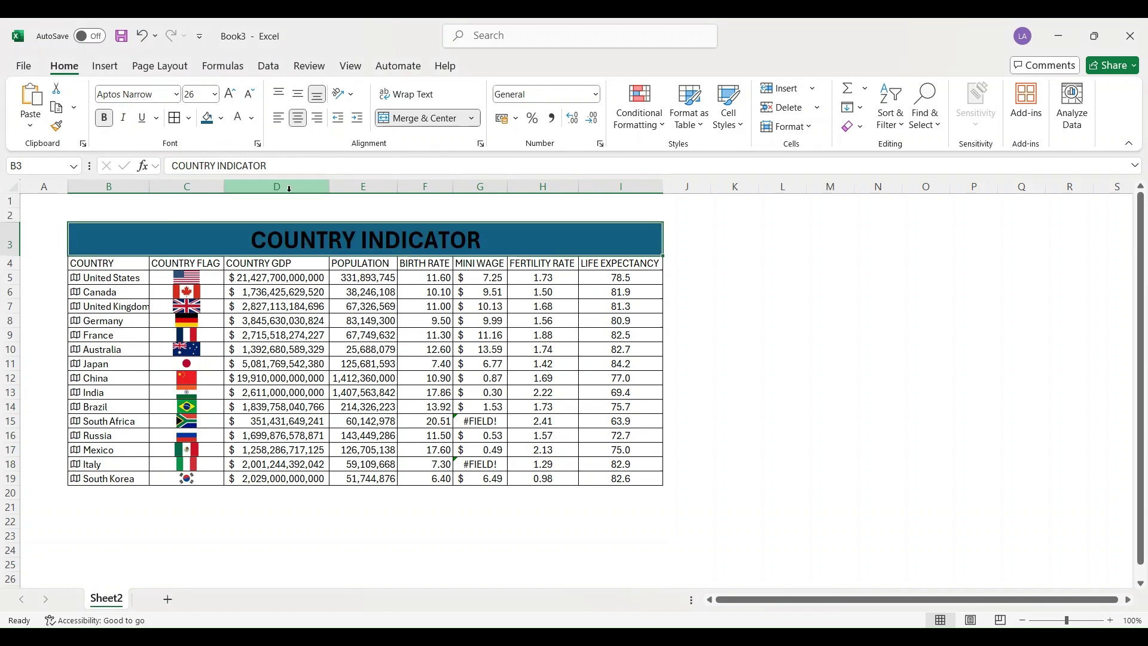
{"action": "left_click", "coordinate": [238, 118]}
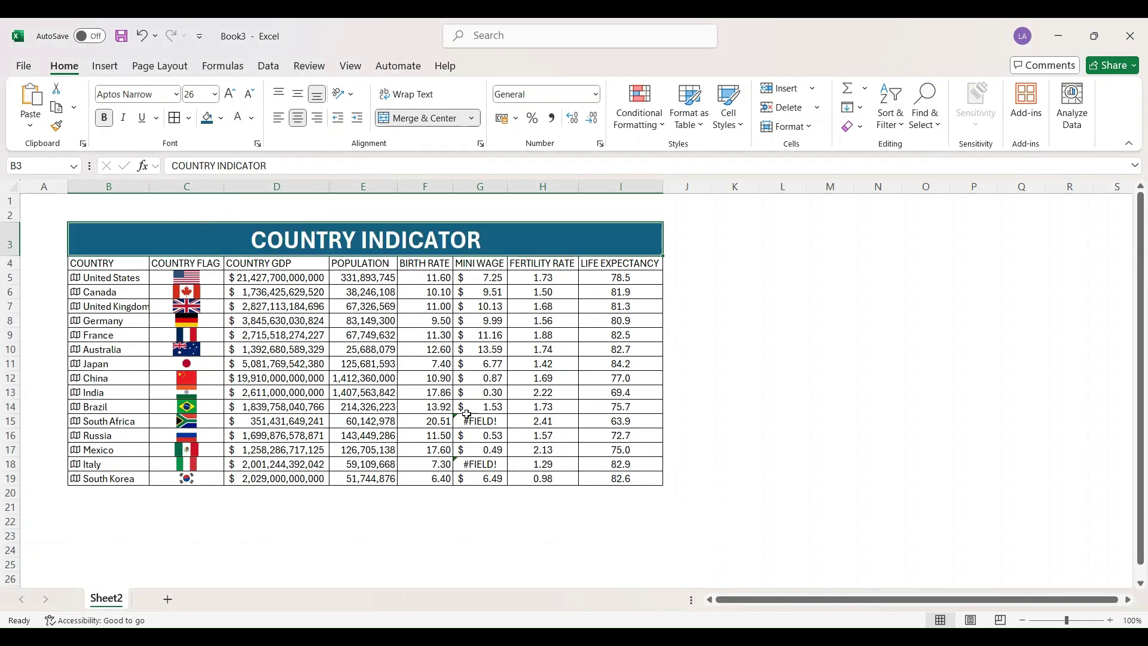
{"action": "left_click", "coordinate": [814, 418]}
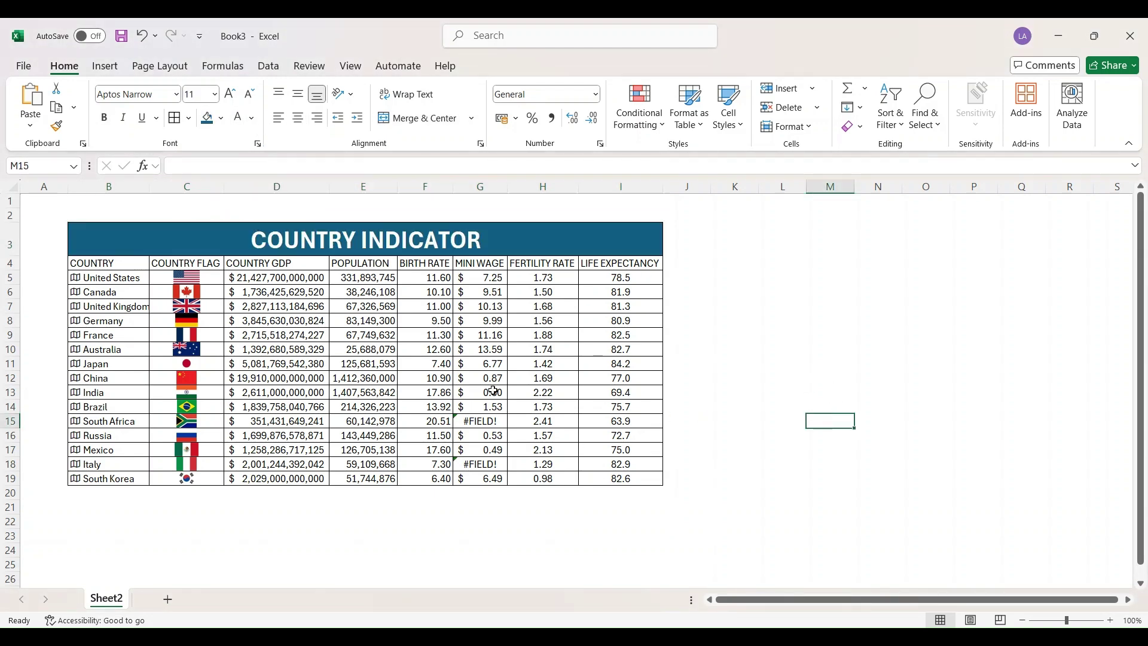
Rename the Sheet2 worksheet as Country
{"action": "double_click", "coordinate": [106, 599]}
{"action": "type", "text": "C"}
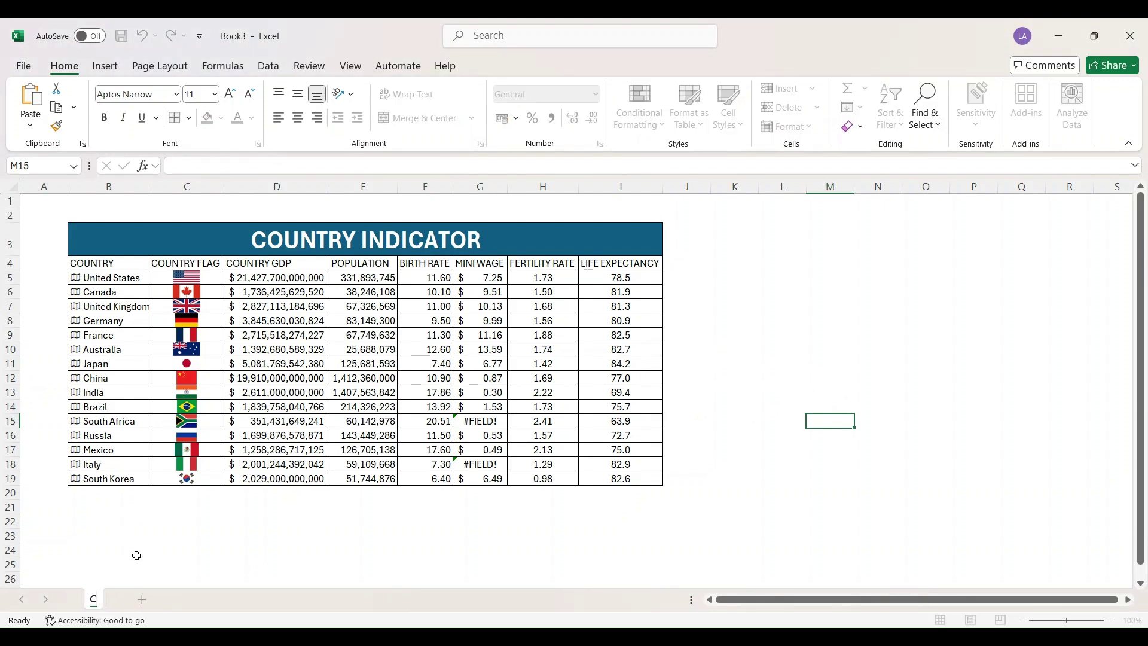
{"action": "type", "text": "ountry"}
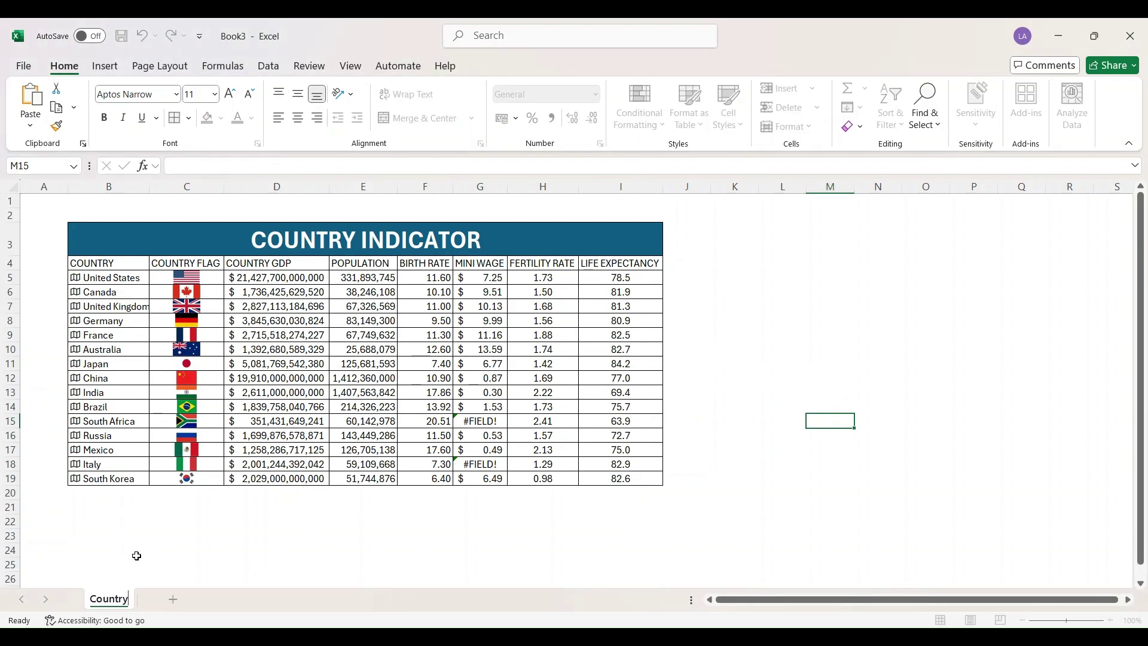
{"action": "left_click", "coordinate": [923, 406]}
Center the contents of the headers and data in B4:I19 horizontally
{"action": "left_click", "coordinate": [93, 265]}
{"action": "left_click_drag", "start_coordinate": [93, 264], "coordinate": [611, 477]}
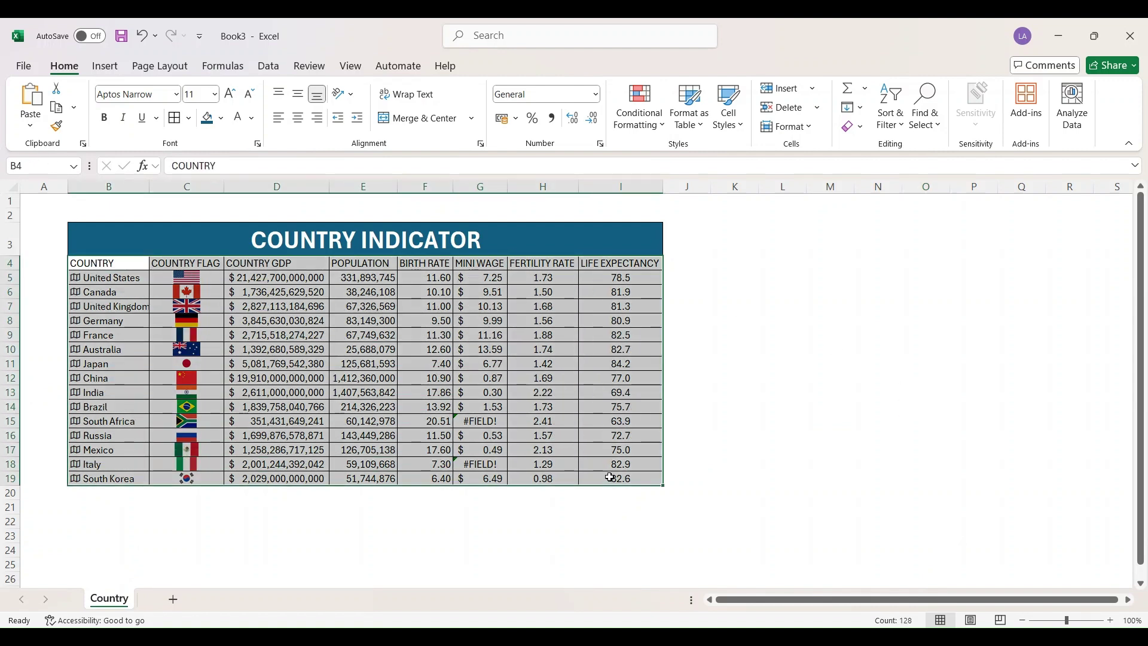
{"action": "left_click", "coordinate": [302, 118]}
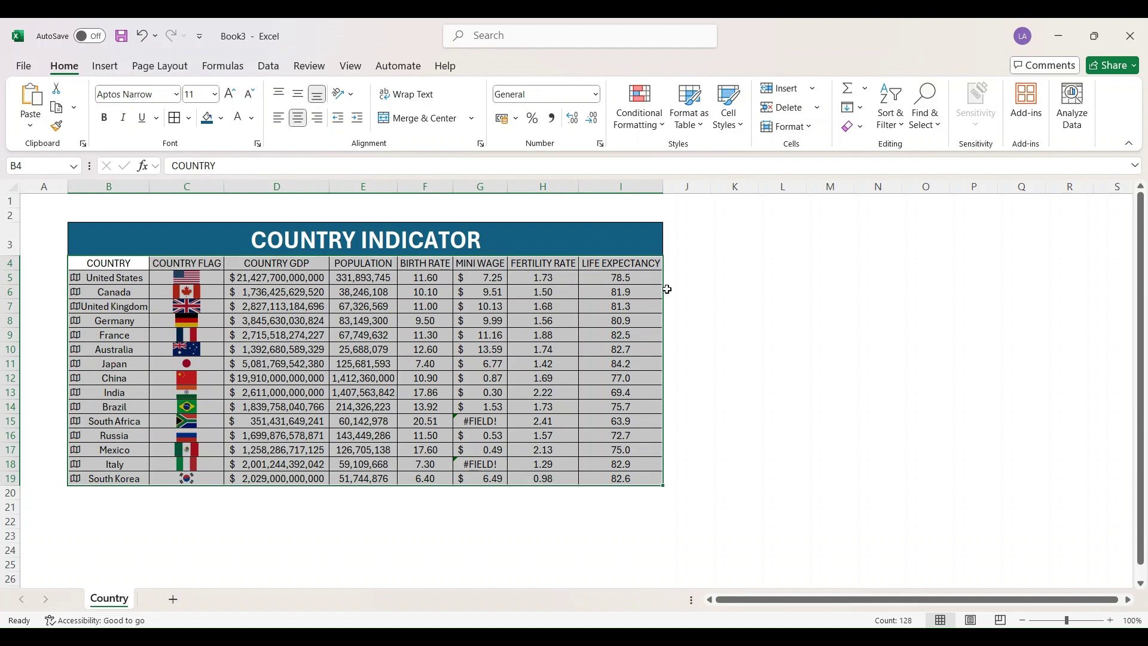
Make the column headers in B4:I4 bold
{"action": "left_click_drag", "start_coordinate": [99, 264], "coordinate": [637, 266]}
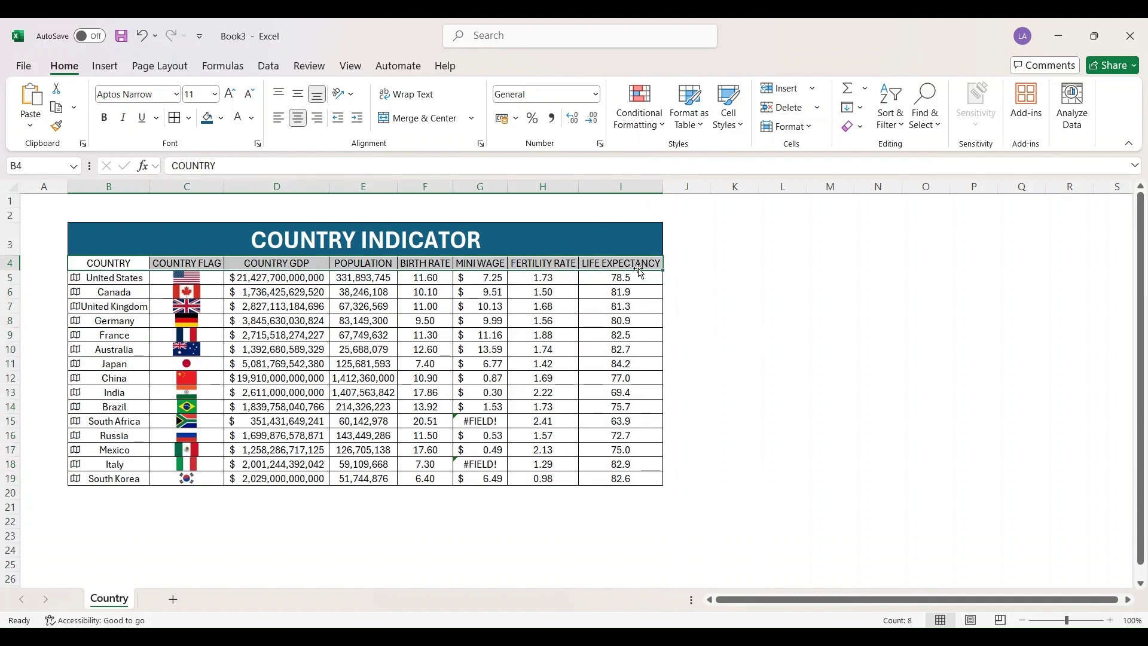
{"action": "left_click", "coordinate": [104, 117]}
{"action": "left_click", "coordinate": [814, 336]}
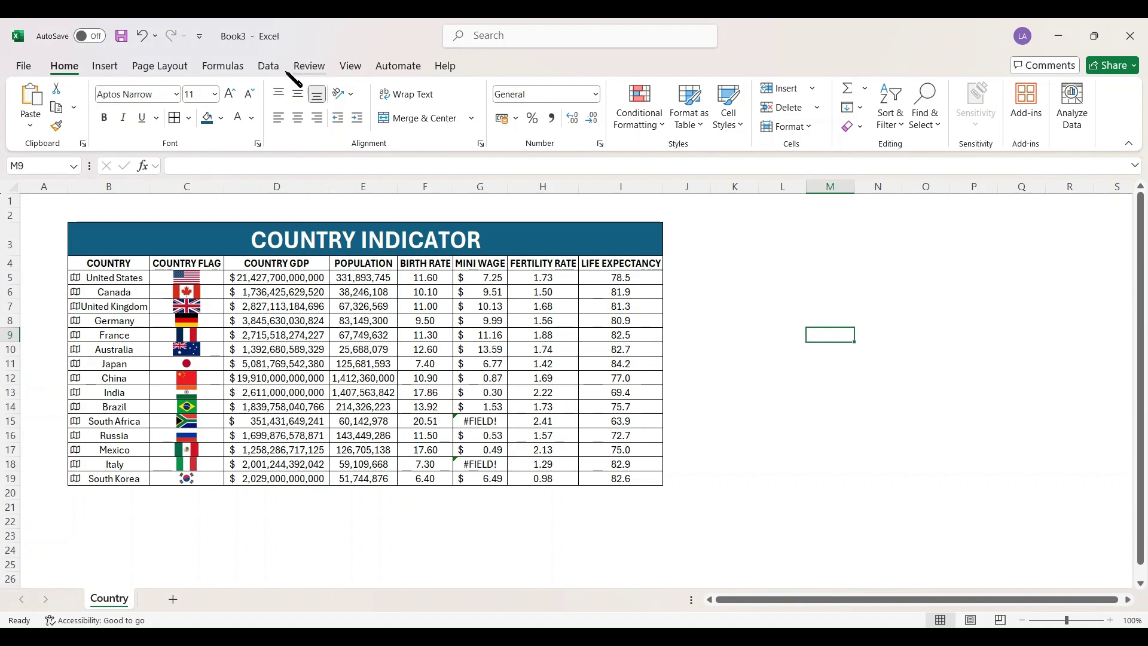
Refresh all linked data types in the workbook to update the country data
{"action": "left_click", "coordinate": [269, 66]}
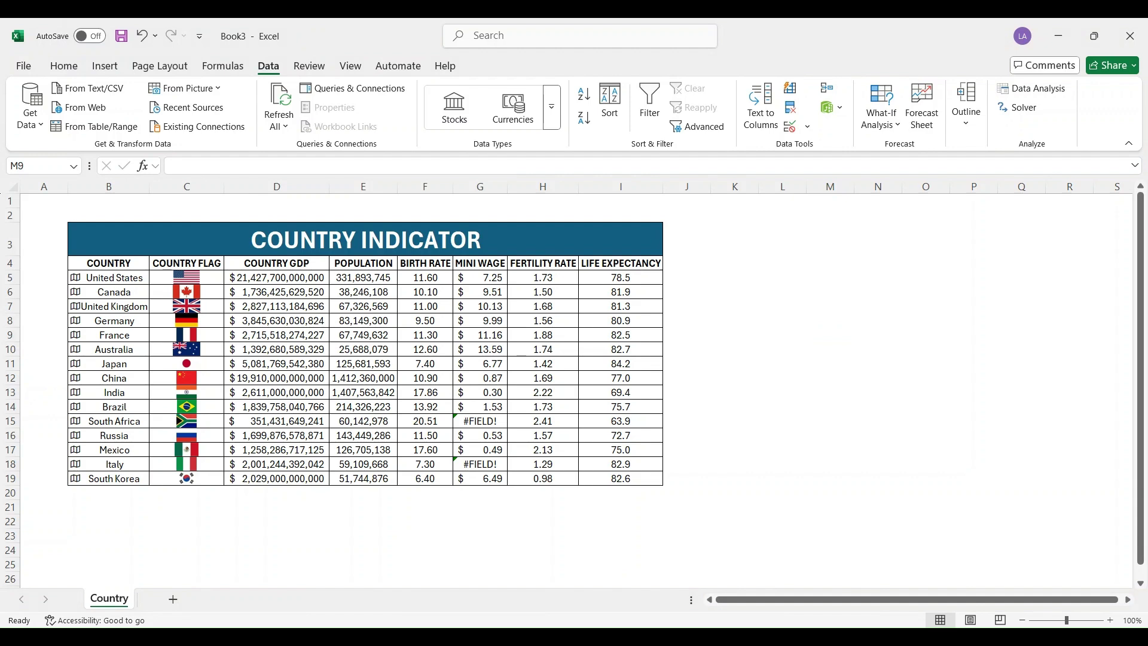
{"action": "left_click", "coordinate": [291, 133]}
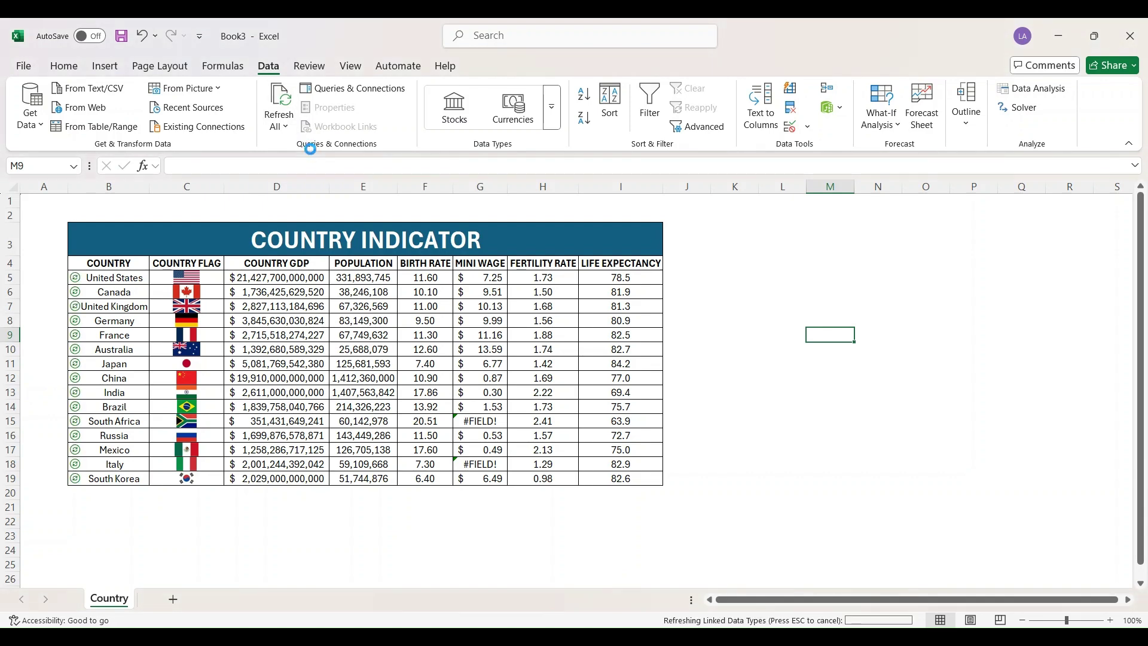
{"action": "left_click", "coordinate": [286, 113]}
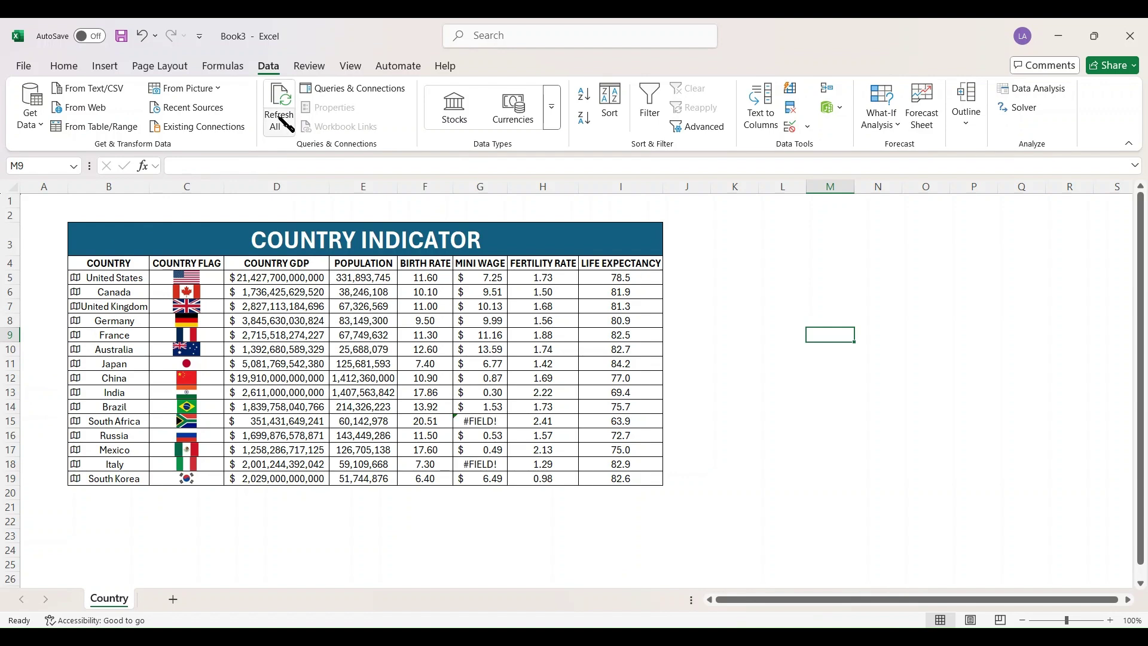